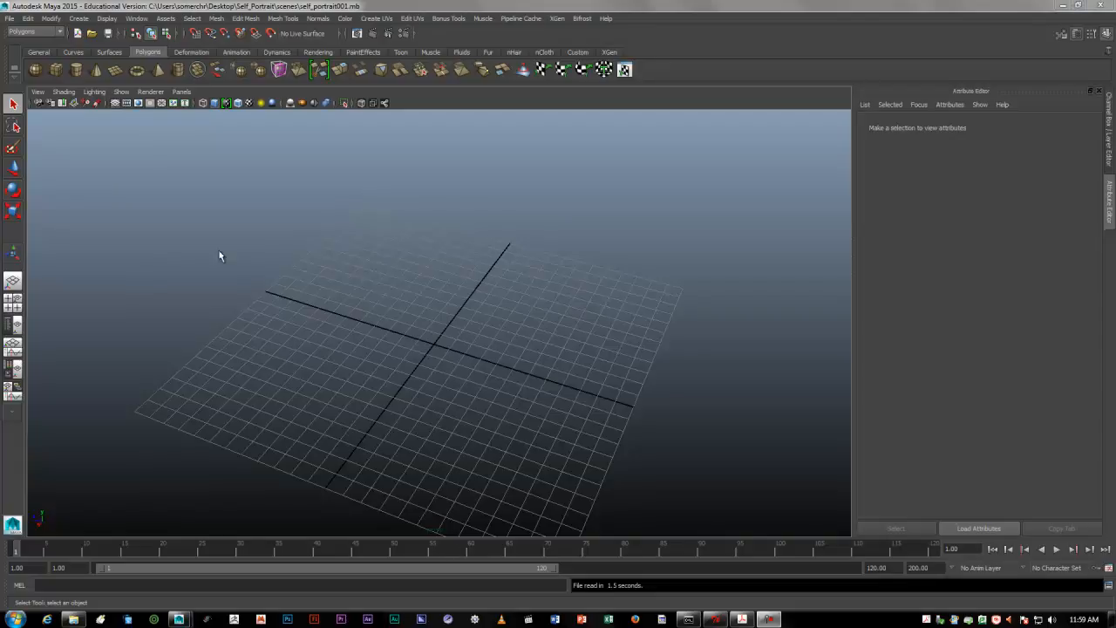
# Import Front.jpg from the project's sourceimages folder as an image plane in the perspective view
pyautogui.click(75, 103)
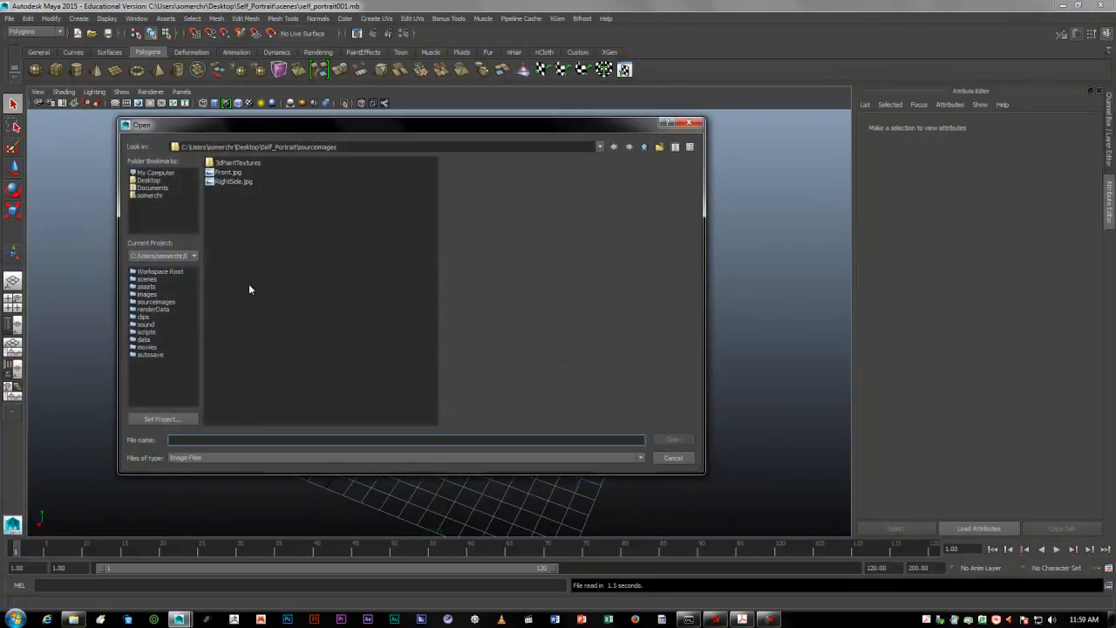
pyautogui.click(229, 172)
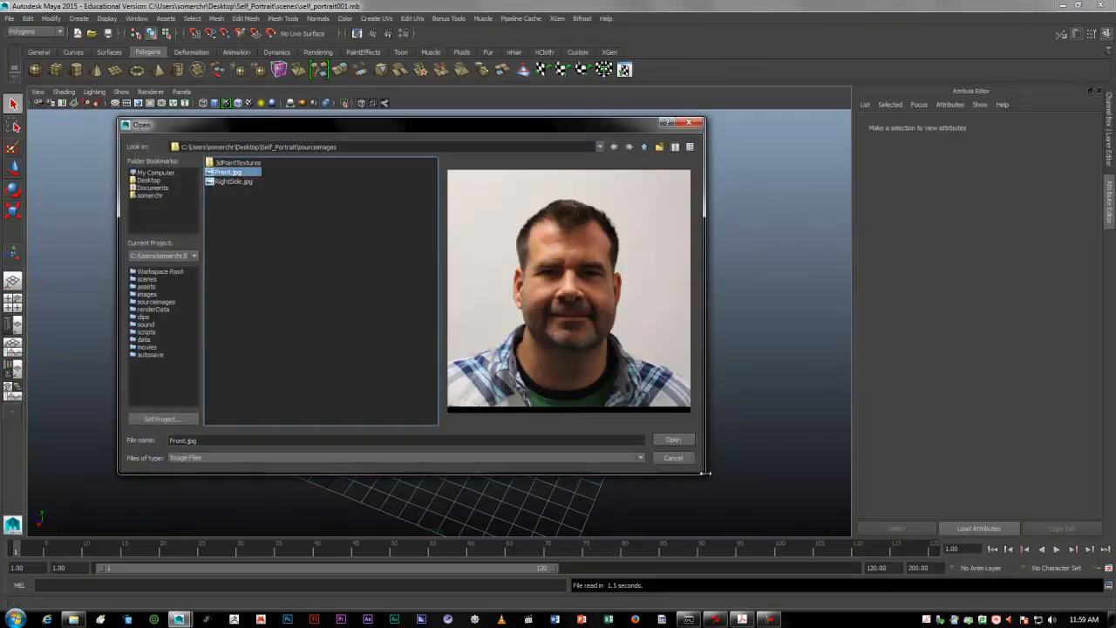
pyautogui.click(673, 440)
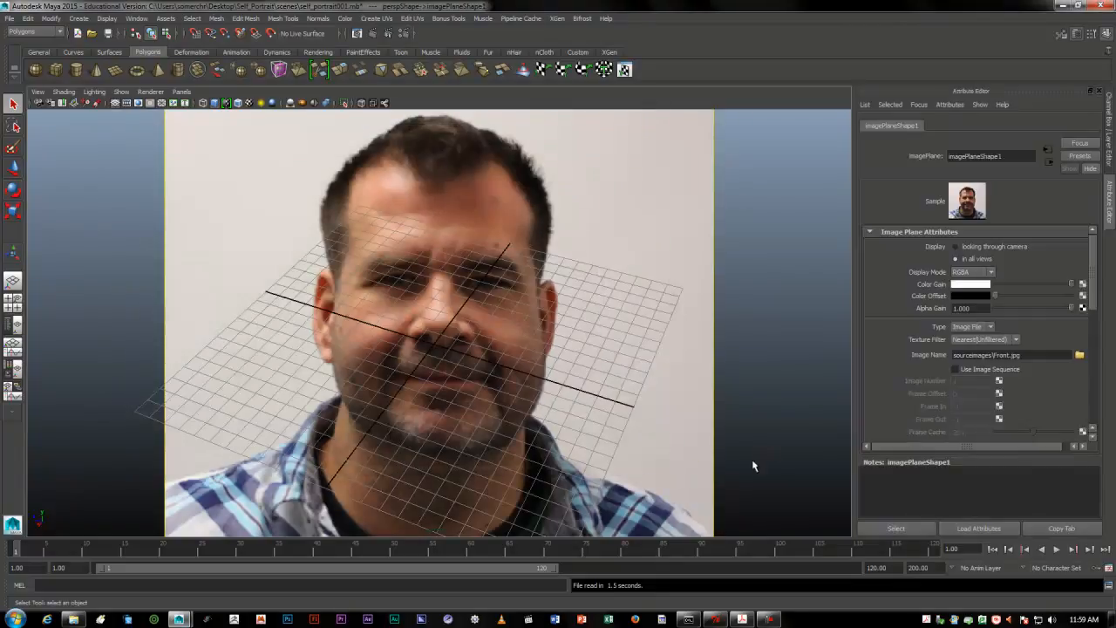
# Try the Move and Scale tools on the perspective view's image plane, and delete the plane
pyautogui.keyDown('alt'); pyautogui.moveTo(588, 434); pyautogui.dragTo(675, 397); pyautogui.keyUp('alt')
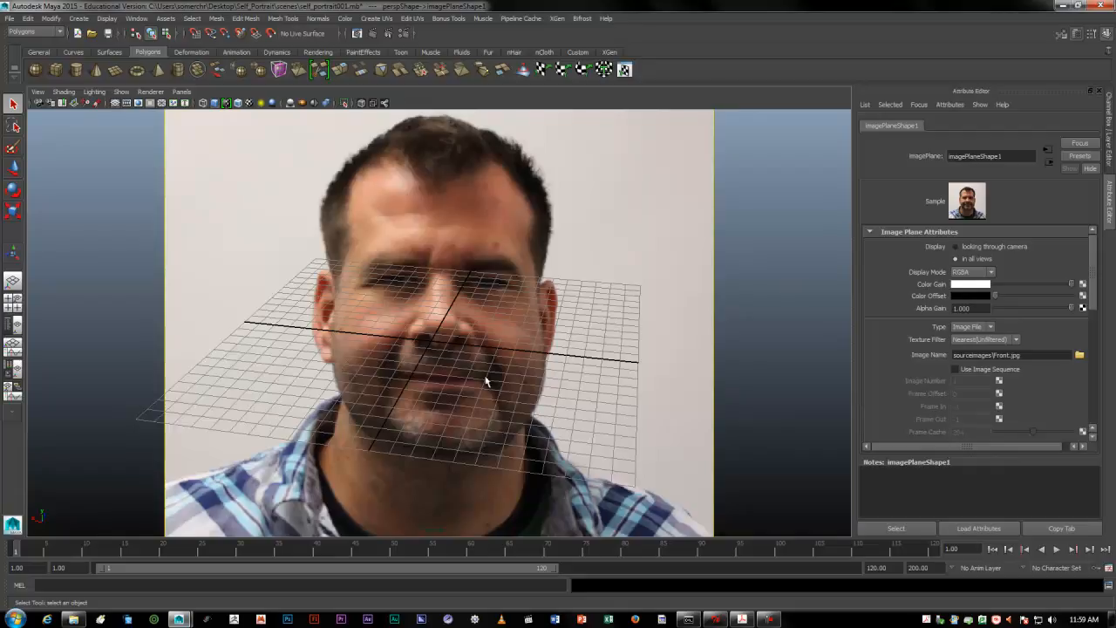
pyautogui.moveTo(730, 217); pyautogui.dragTo(676, 279)
pyautogui.press('w')
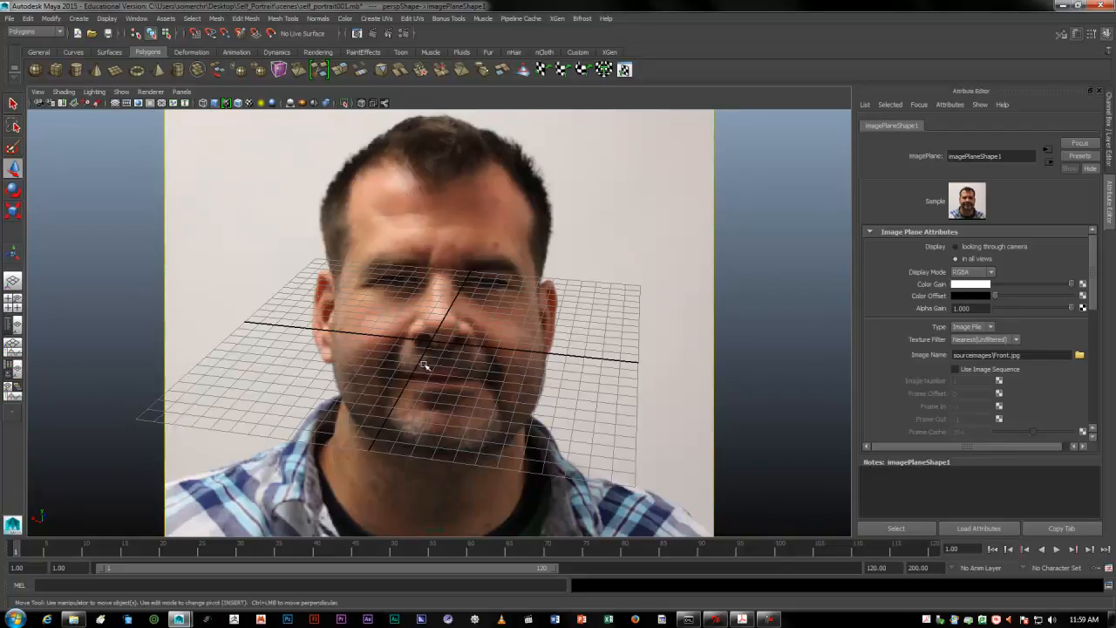
pyautogui.press('r')
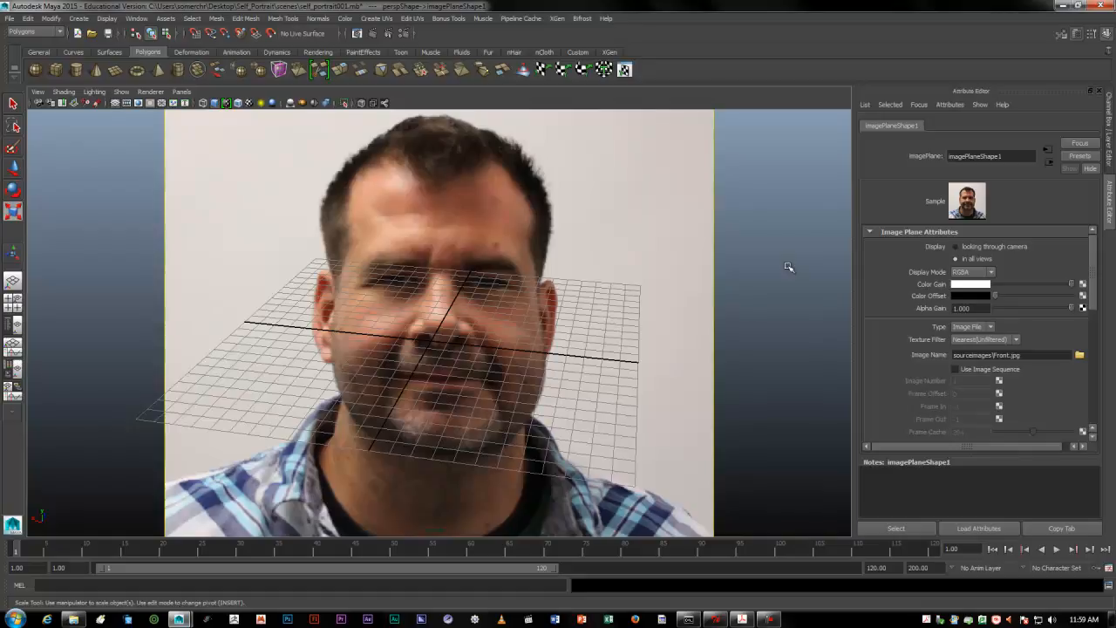
pyautogui.click(764, 359)
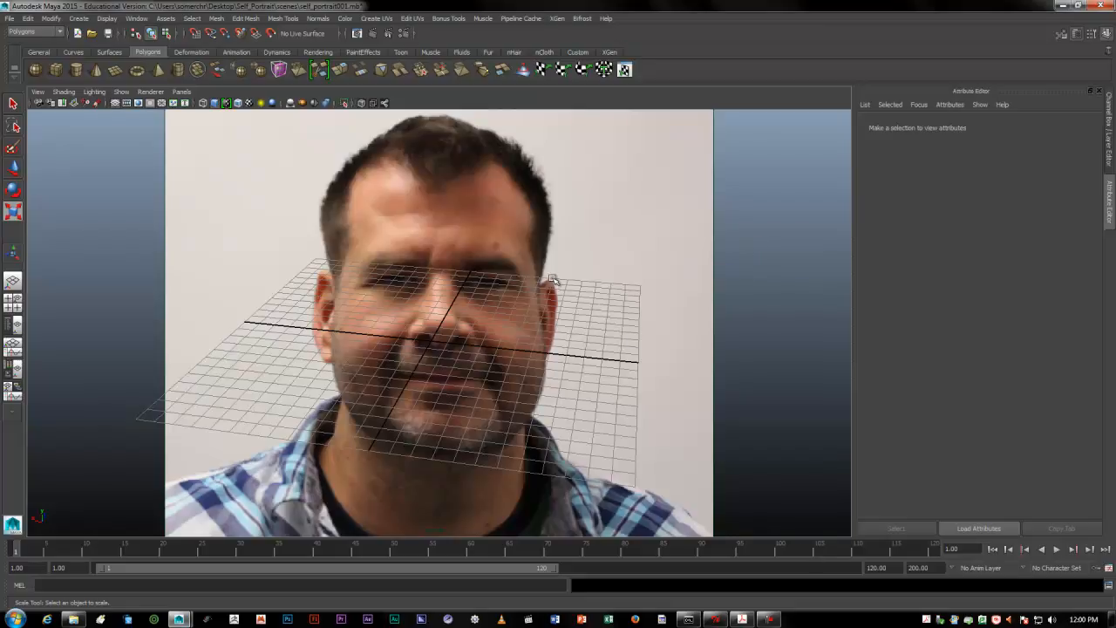
pyautogui.click(703, 295)
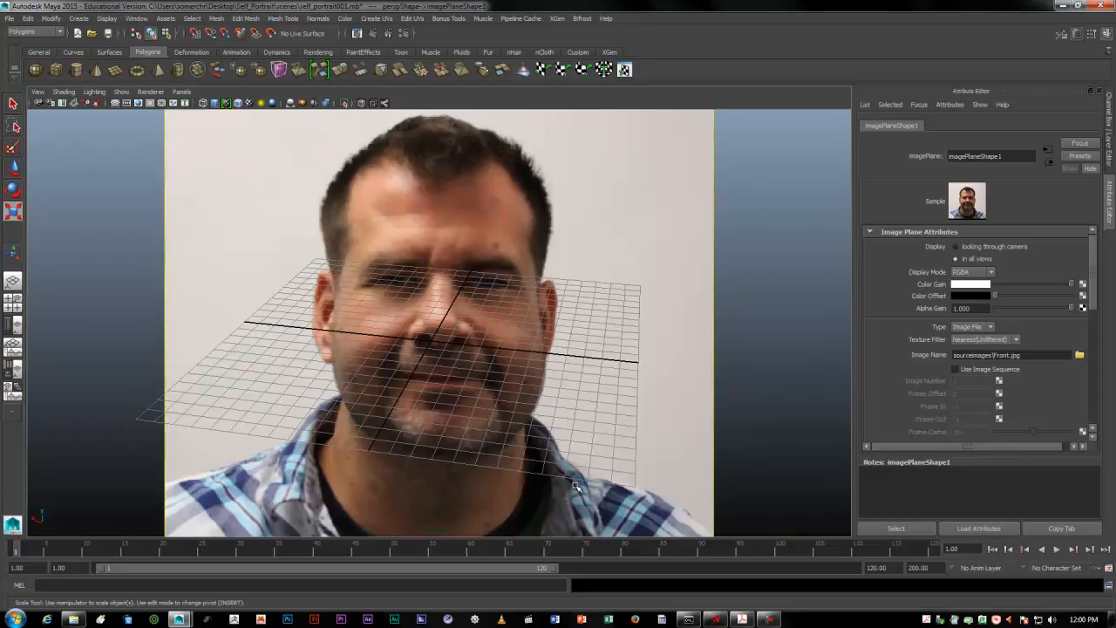
pyautogui.press('Delete')
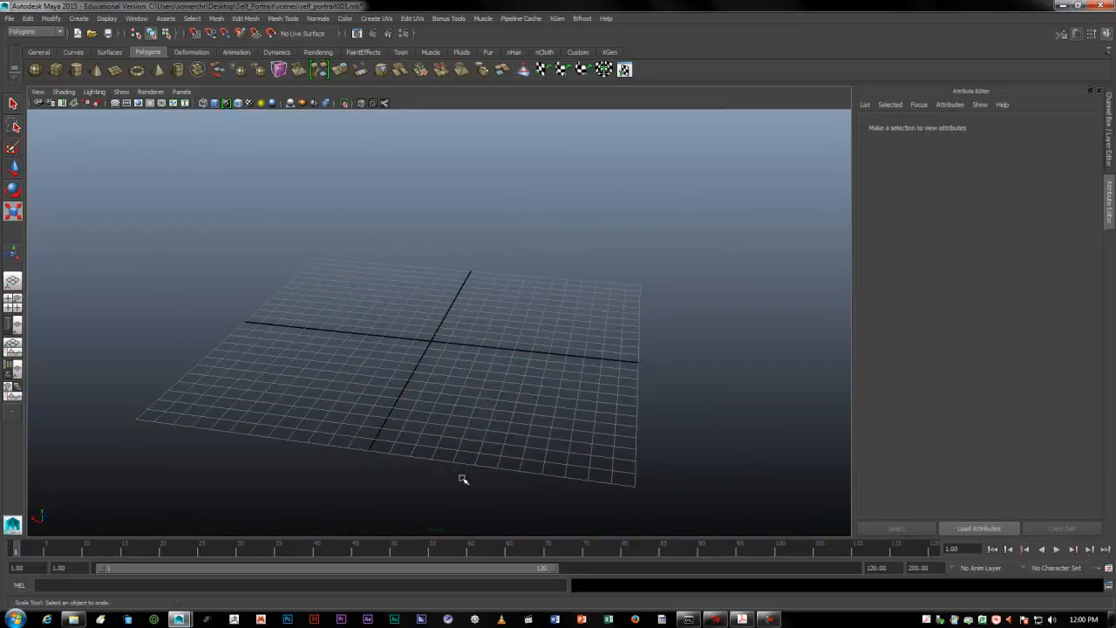
# Import Front.jpg as an image plane in the maximized front view
pyautogui.press('space')
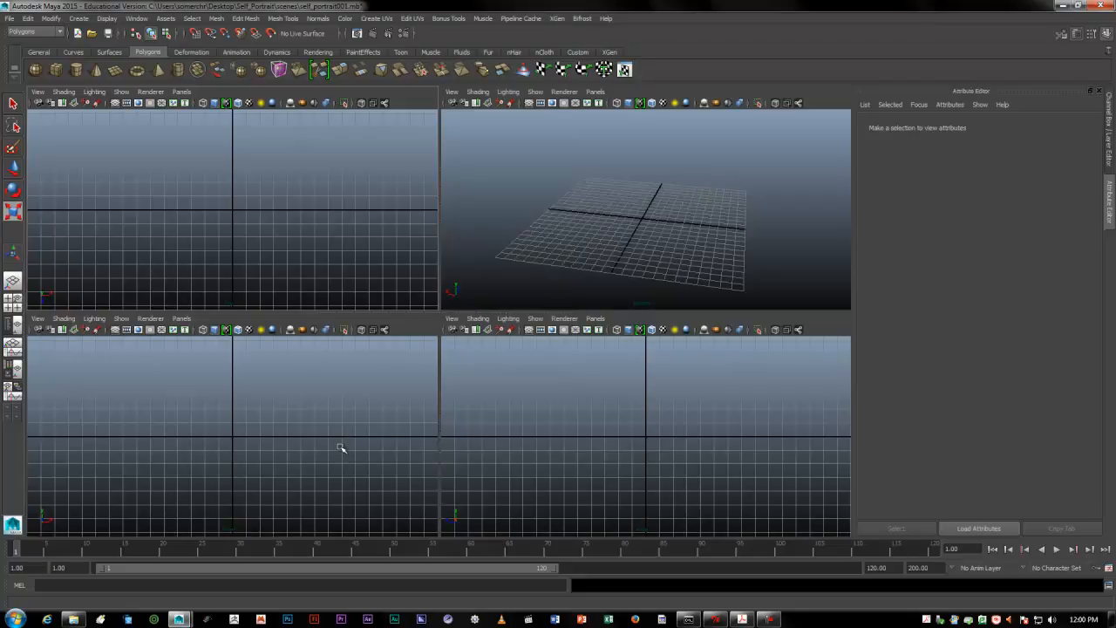
pyautogui.press('space')
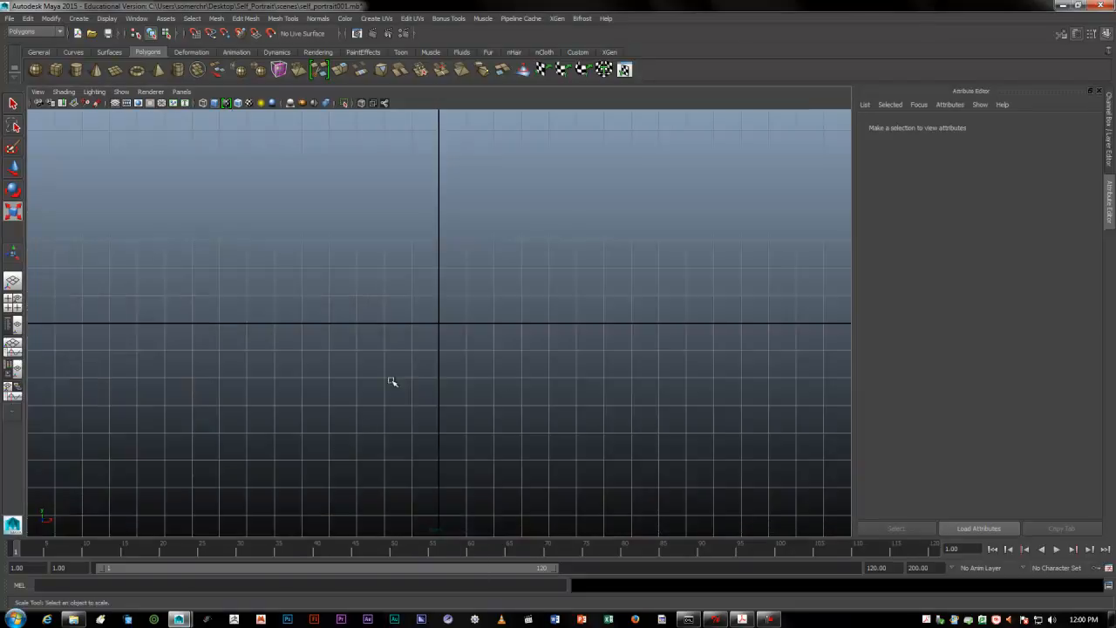
pyautogui.click(75, 103)
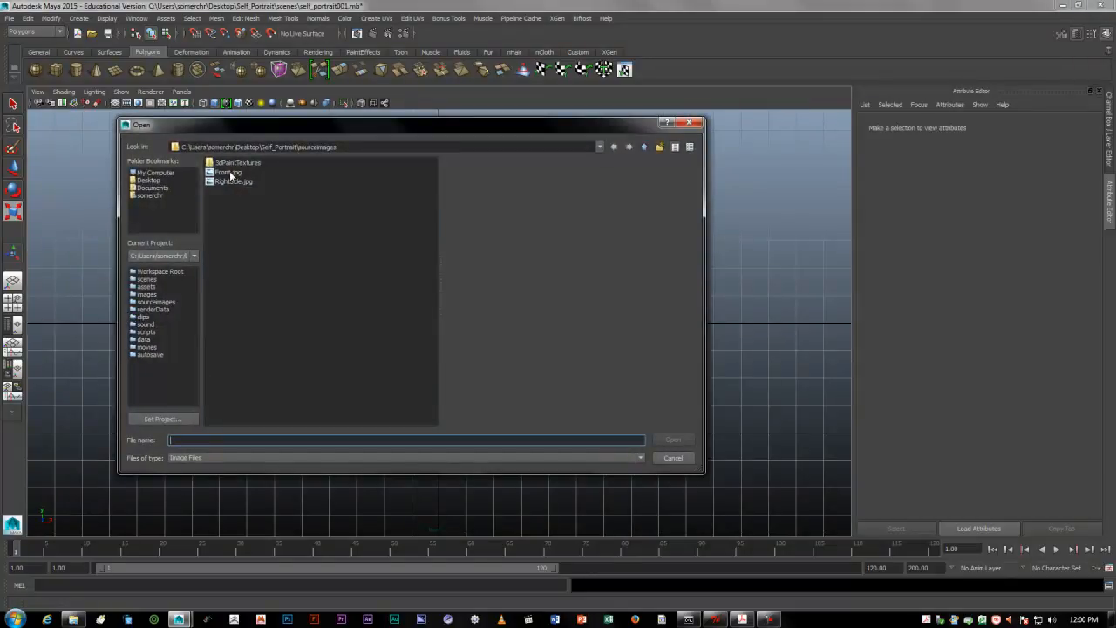
pyautogui.click(229, 173)
pyautogui.click(682, 439)
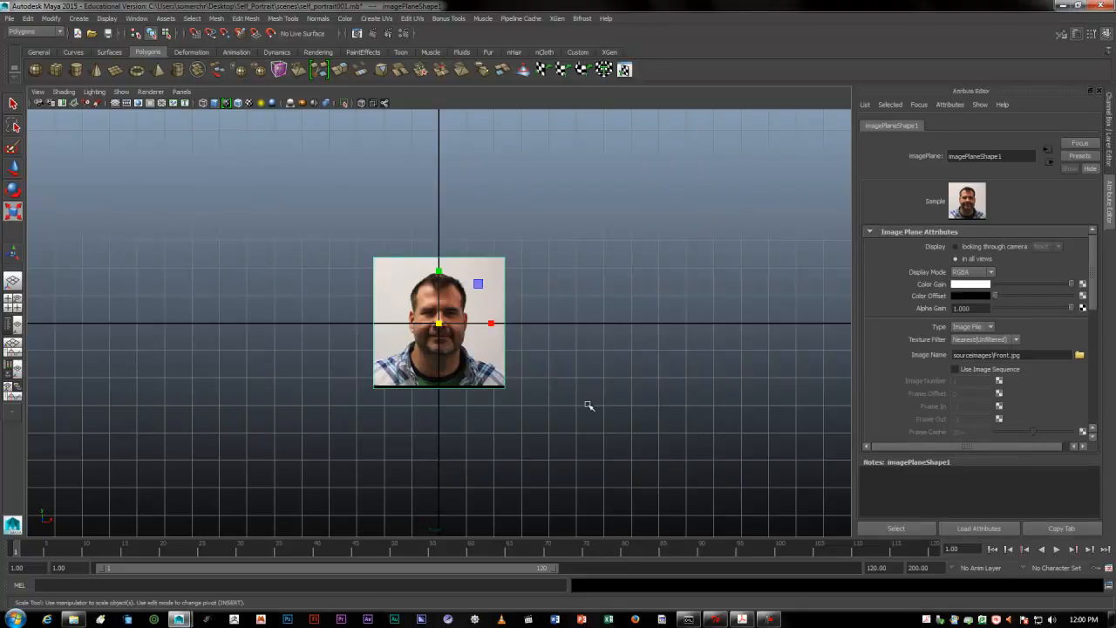
# Try moving the front image plane about 4.23 units along Z in the perspective view, and undo the move
pyautogui.press('space')
pyautogui.press('space')
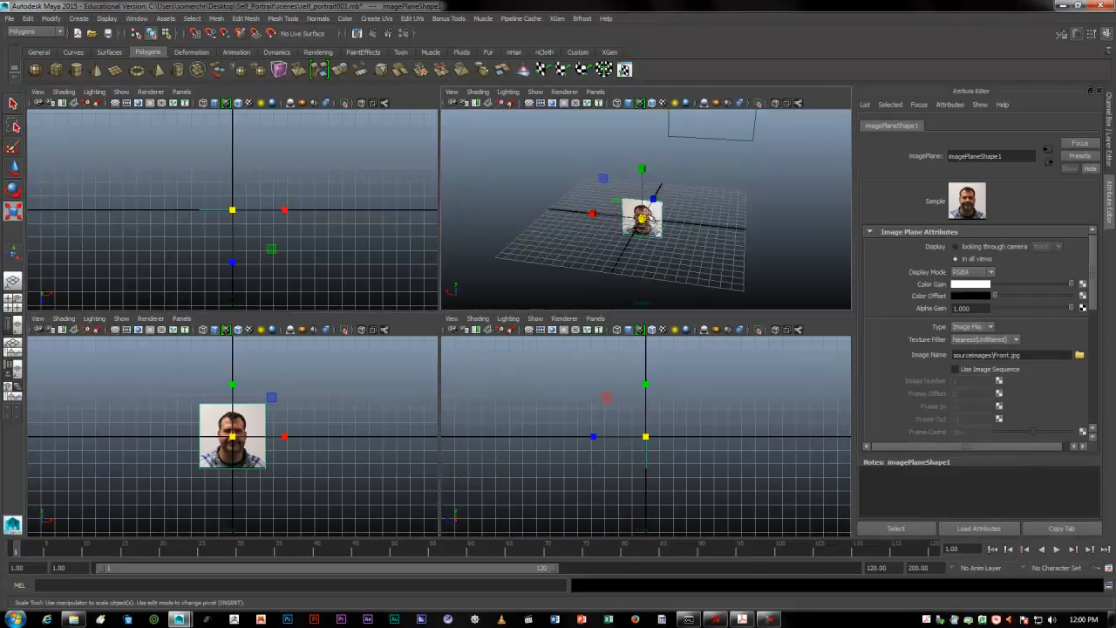
pyautogui.click(14, 168)
pyautogui.keyDown('alt'); pyautogui.moveTo(520, 330); pyautogui.dragTo(532, 307); pyautogui.keyUp('alt')
pyautogui.hotkey('ctrl', 'z')
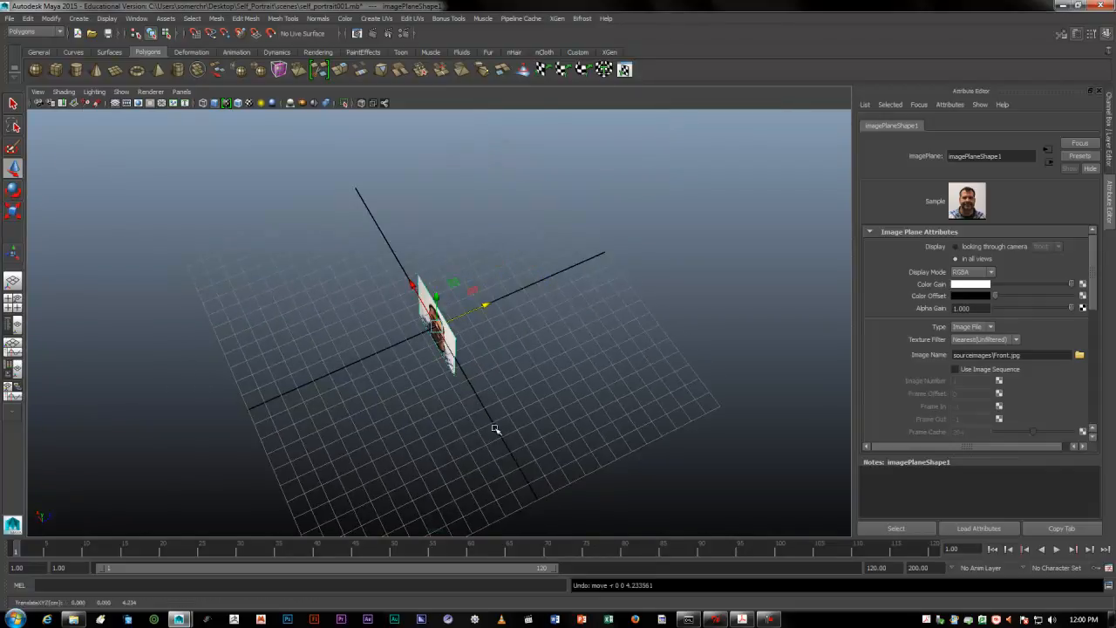
pyautogui.click(489, 437)
# Import RightSide.jpg as an image plane in the maximized side view and deselect it
pyautogui.press('space')
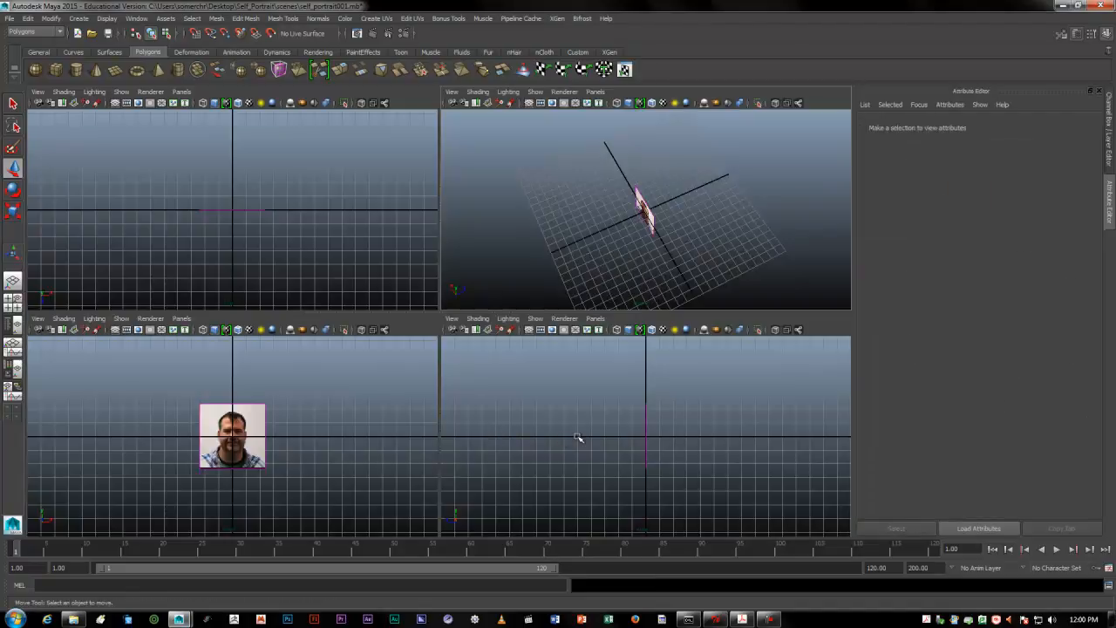
pyautogui.press('space')
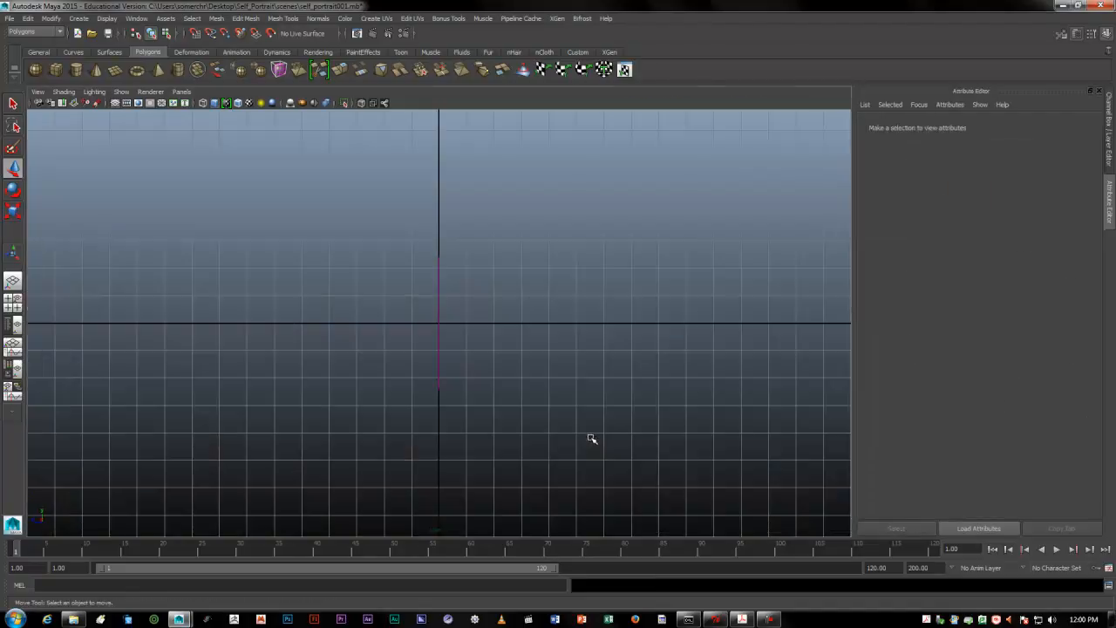
pyautogui.click(75, 102)
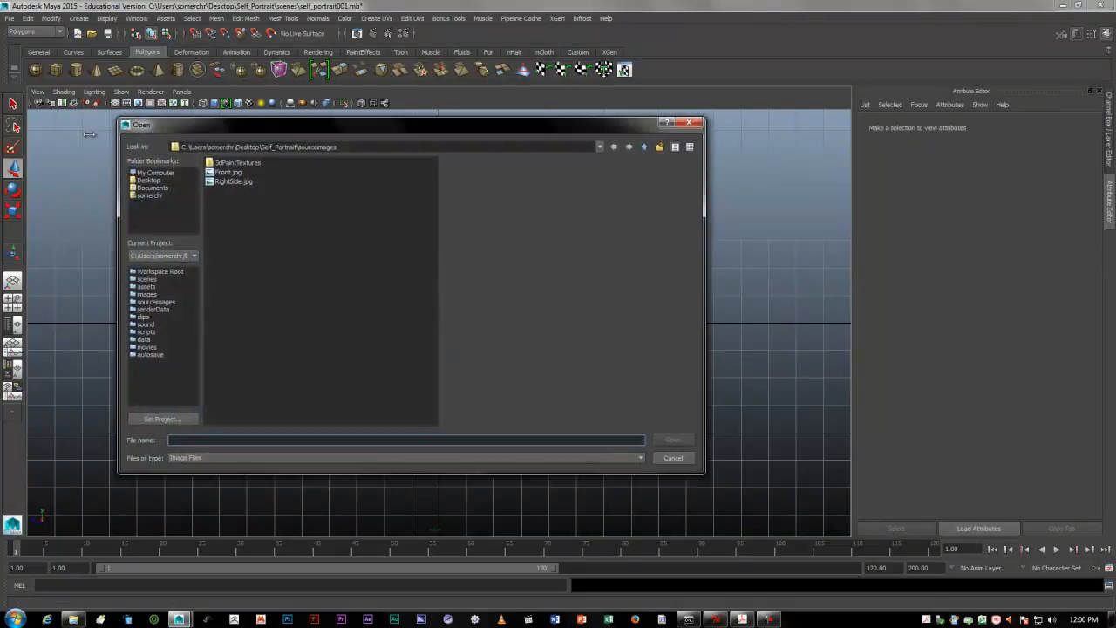
pyautogui.click(233, 181)
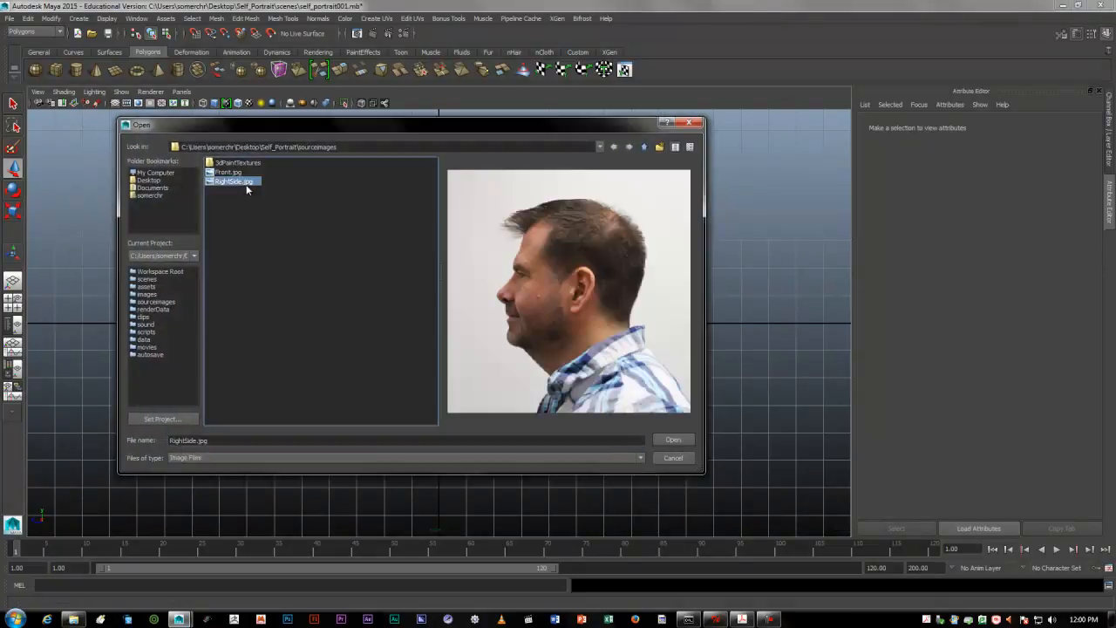
pyautogui.click(672, 440)
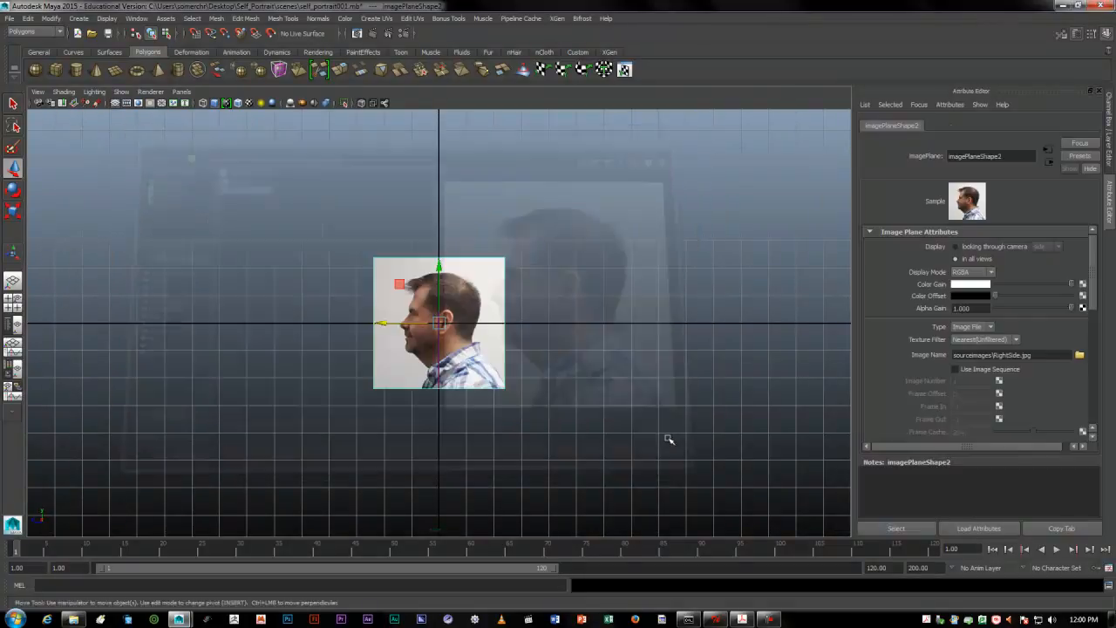
pyautogui.click(588, 401)
# Select the side photo's image plane in the perspective view and set its Y rotation to -90
pyautogui.press('space')
pyautogui.press('space')
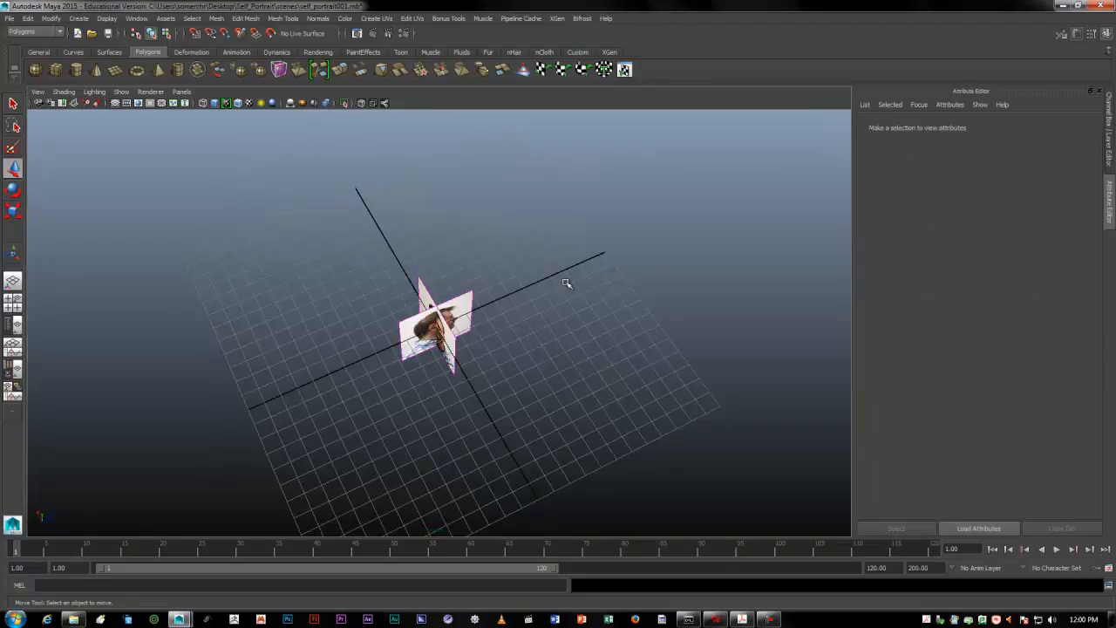
pyautogui.keyDown('alt'); pyautogui.moveTo(443, 384); pyautogui.dragTo(404, 401); pyautogui.keyUp('alt')
pyautogui.scroll(4, 450, 404)
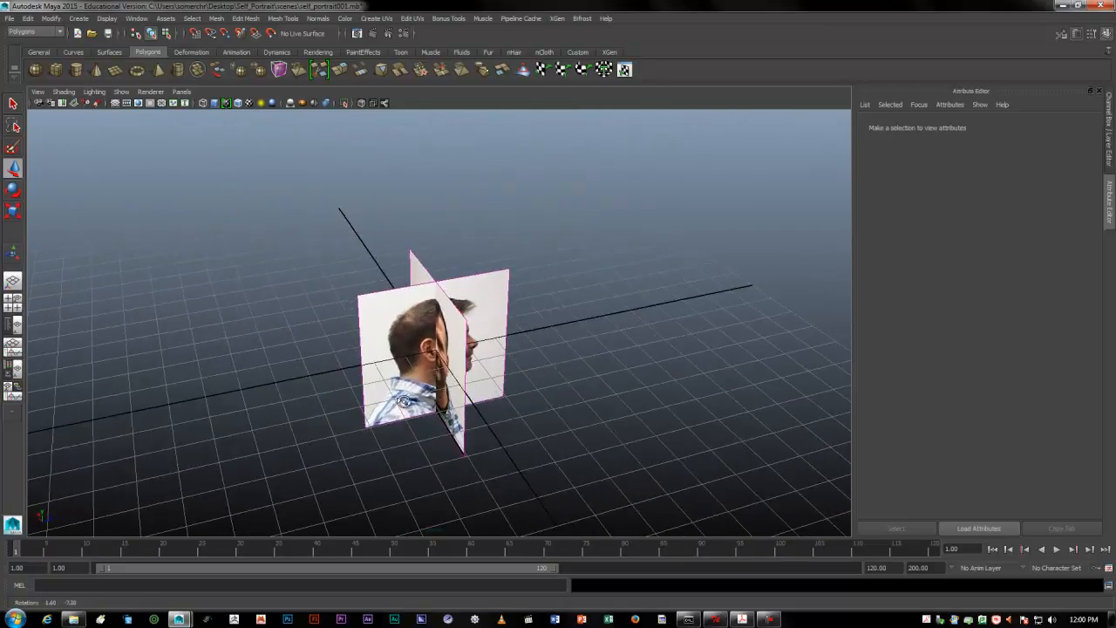
pyautogui.moveTo(465, 241); pyautogui.dragTo(510, 272)
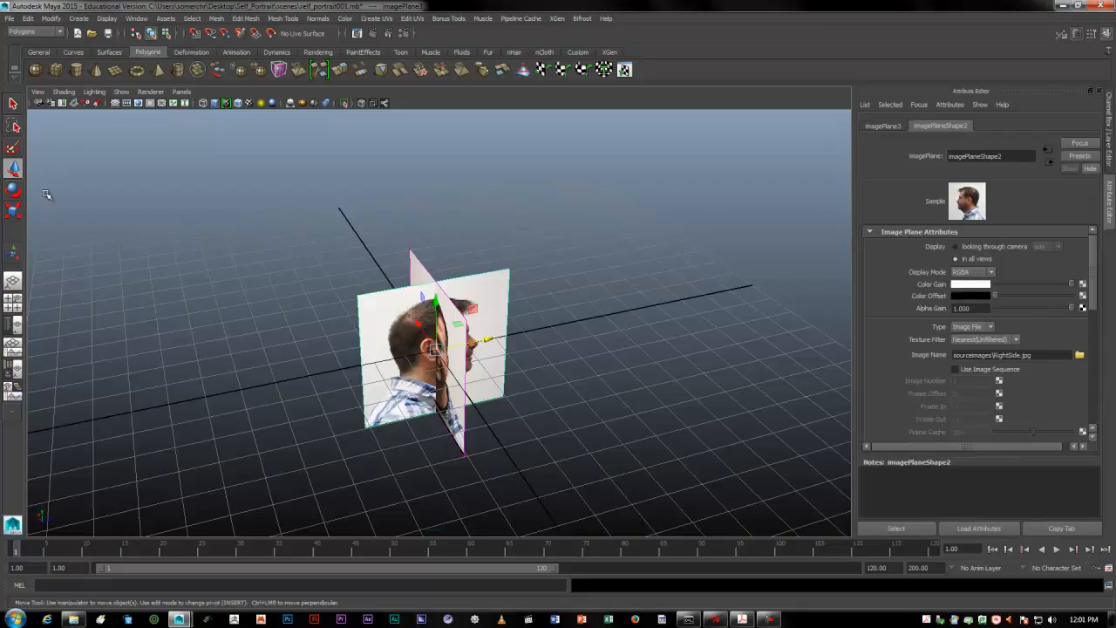
pyautogui.click(878, 127)
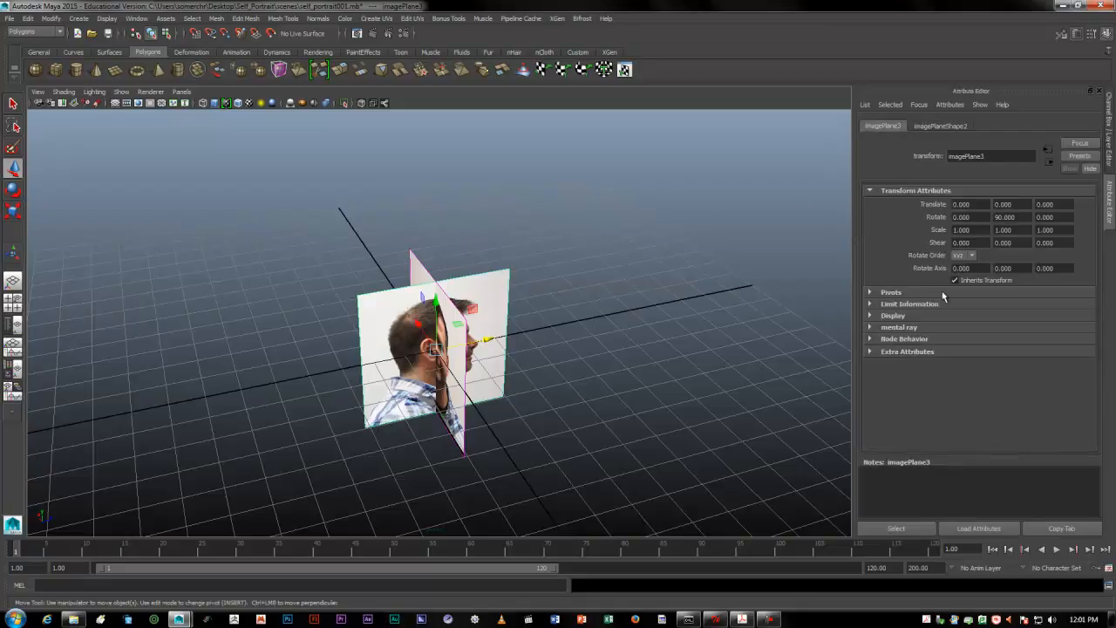
pyautogui.doubleClick(1006, 218)
pyautogui.write('-90')
pyautogui.press('Return')
pyautogui.write('0')
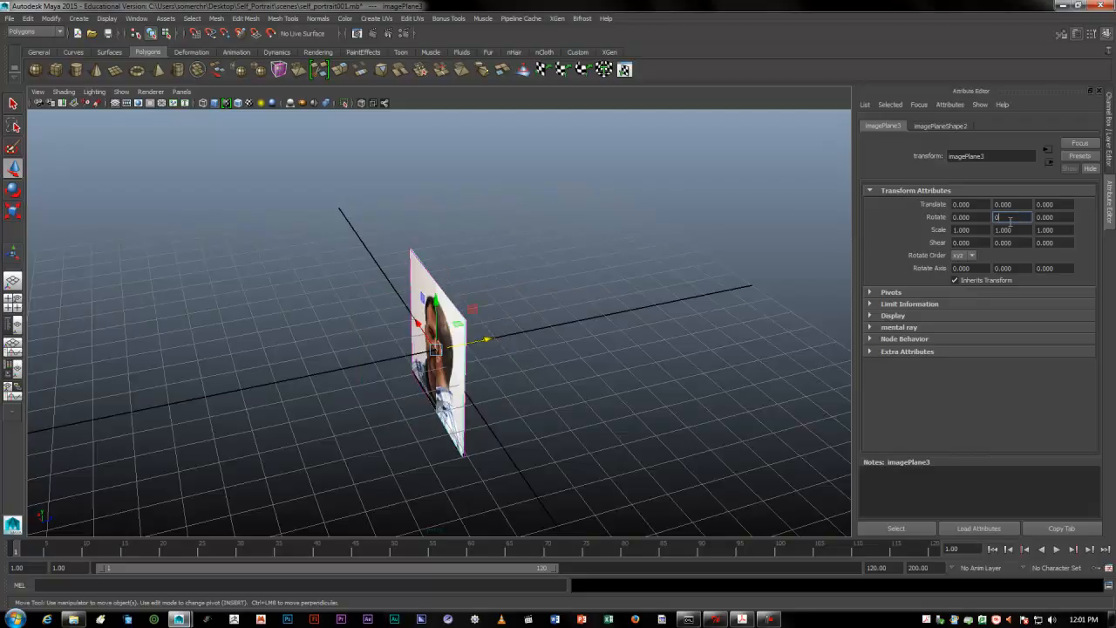
pyautogui.press('Return')
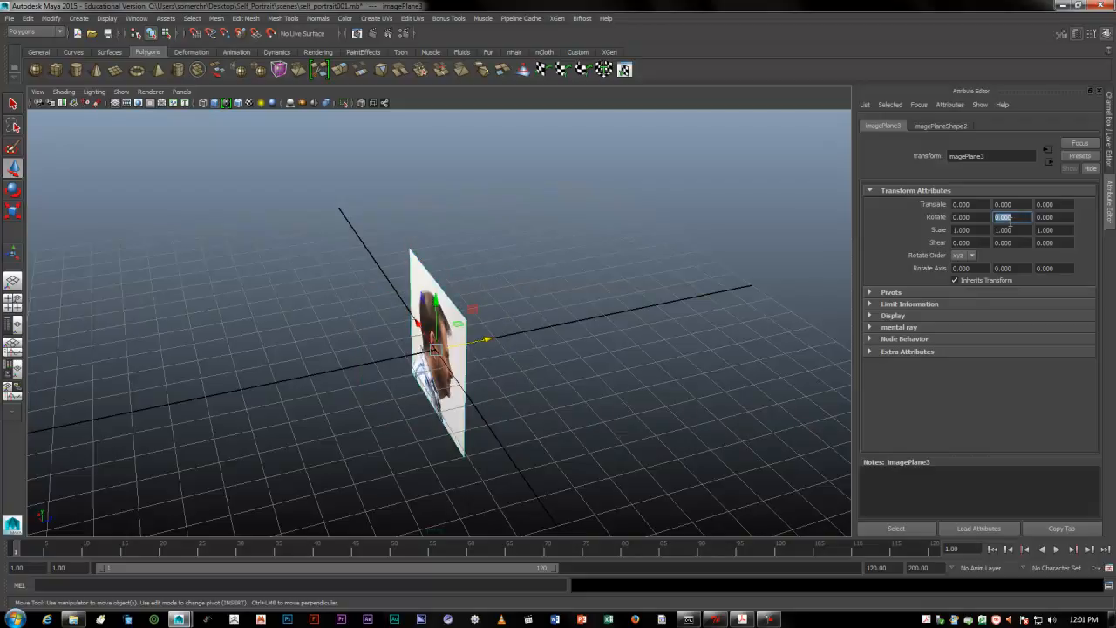
pyautogui.press('Return')
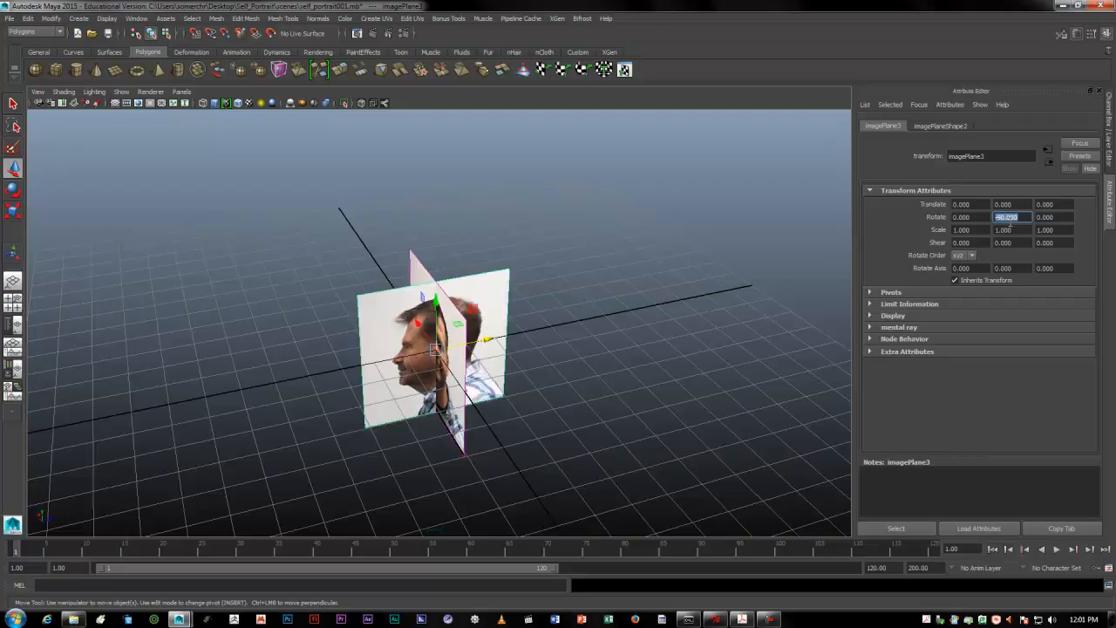
# Move the side image plane along X to about 3.52 so it stands beside the front photo
pyautogui.keyDown('alt'); pyautogui.moveTo(511, 413); pyautogui.dragTo(542, 404); pyautogui.keyUp('alt')
pyautogui.keyDown('alt'); pyautogui.moveTo(280, 369); pyautogui.dragTo(340, 399); pyautogui.keyUp('alt')
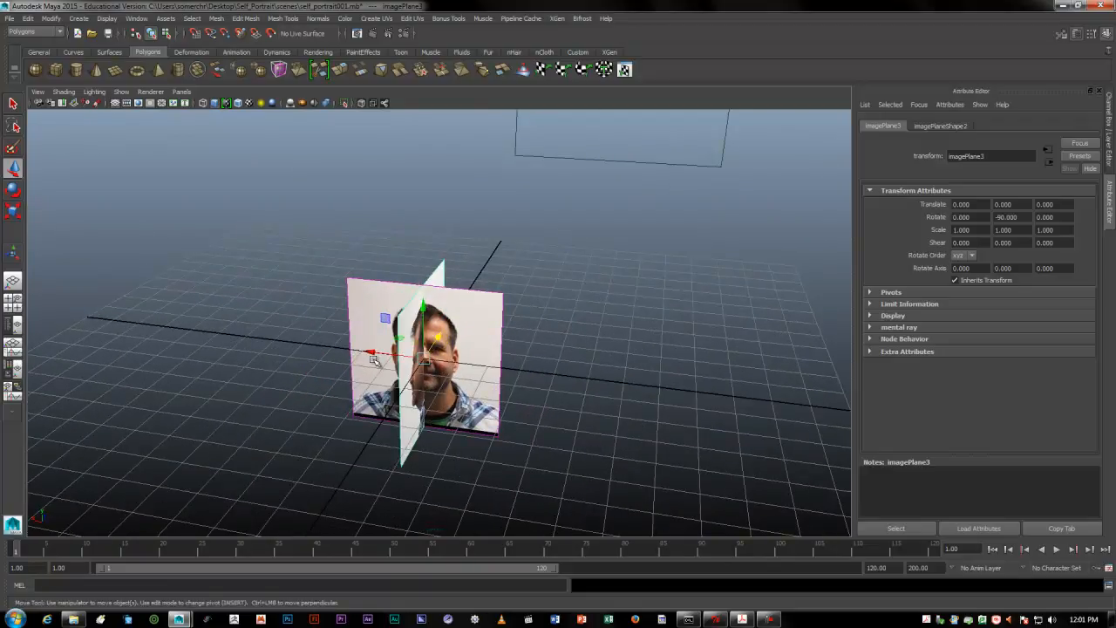
pyautogui.moveTo(371, 352); pyautogui.dragTo(267, 341)
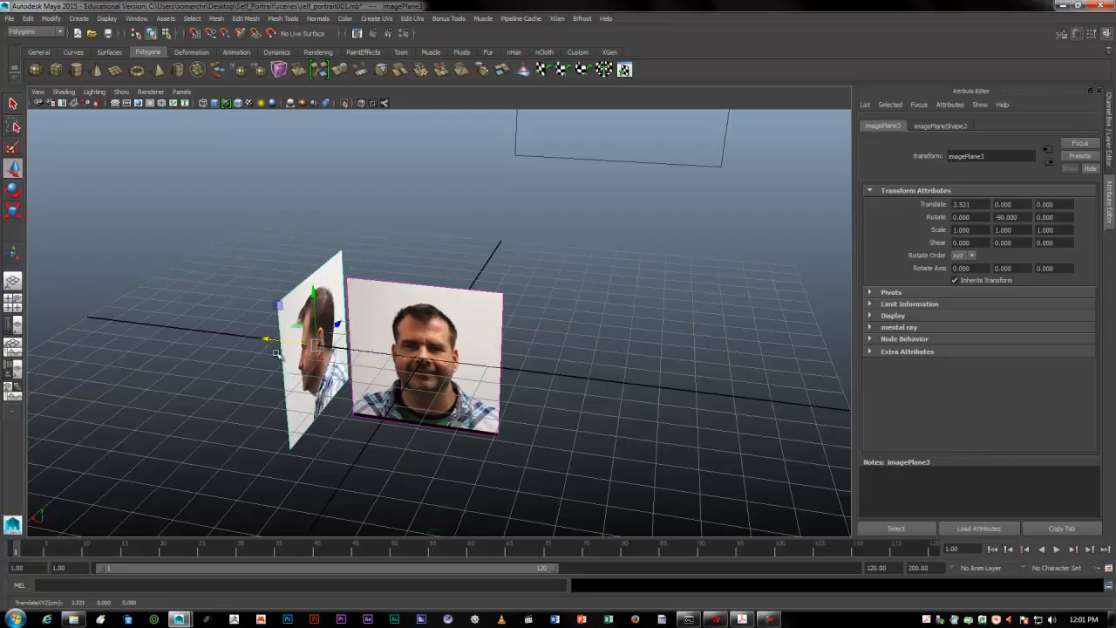
# Move the front photo's image plane backward along Z, behind the grid's origin
pyautogui.keyDown('alt'); pyautogui.moveTo(589, 372); pyautogui.dragTo(546, 338); pyautogui.keyUp('alt')
pyautogui.moveTo(555, 291); pyautogui.dragTo(475, 366)
pyautogui.keyDown('alt'); pyautogui.moveTo(392, 332); pyautogui.dragTo(566, 318); pyautogui.keyUp('alt')
pyautogui.moveTo(444, 356)
pyautogui.keyDown('alt'); pyautogui.mouseDown()
pyautogui.moveTo(473, 406)
pyautogui.moveTo(511, 426)
pyautogui.moveTo(441, 407)
pyautogui.moveTo(455, 398)
pyautogui.moveTo(428, 407)
pyautogui.moveTo(459, 394)
pyautogui.moveTo(453, 406)
pyautogui.moveTo(436, 375)
pyautogui.mouseUp(); pyautogui.keyUp('alt')
# Select both image planes and scale them up uniformly to about 2.71
pyautogui.moveTo(316, 219); pyautogui.dragTo(440, 292)
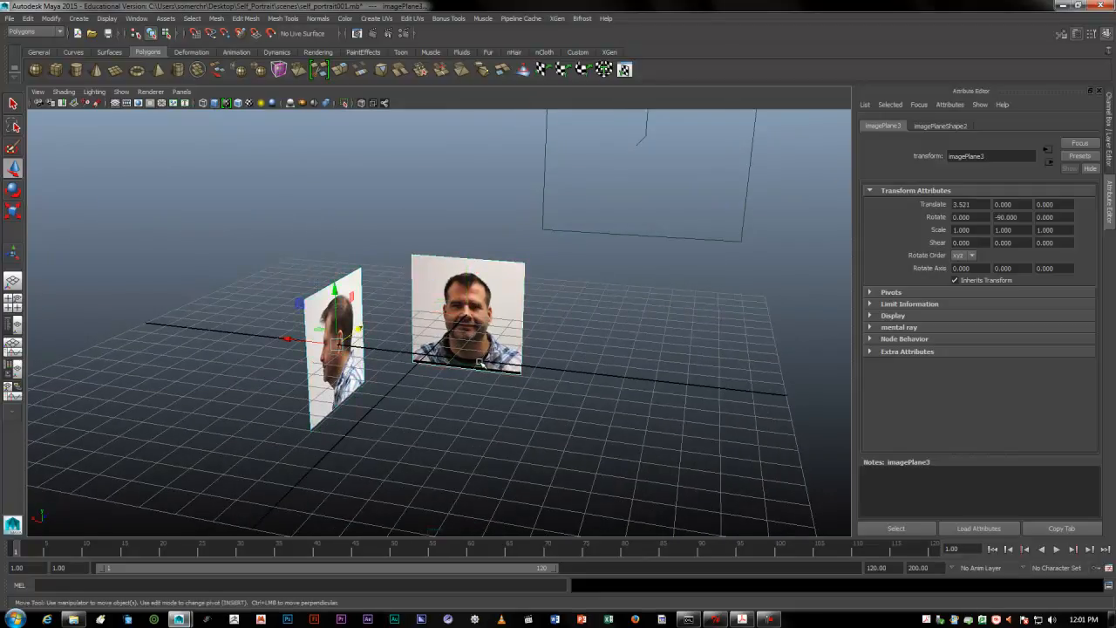
pyautogui.click(307, 246)
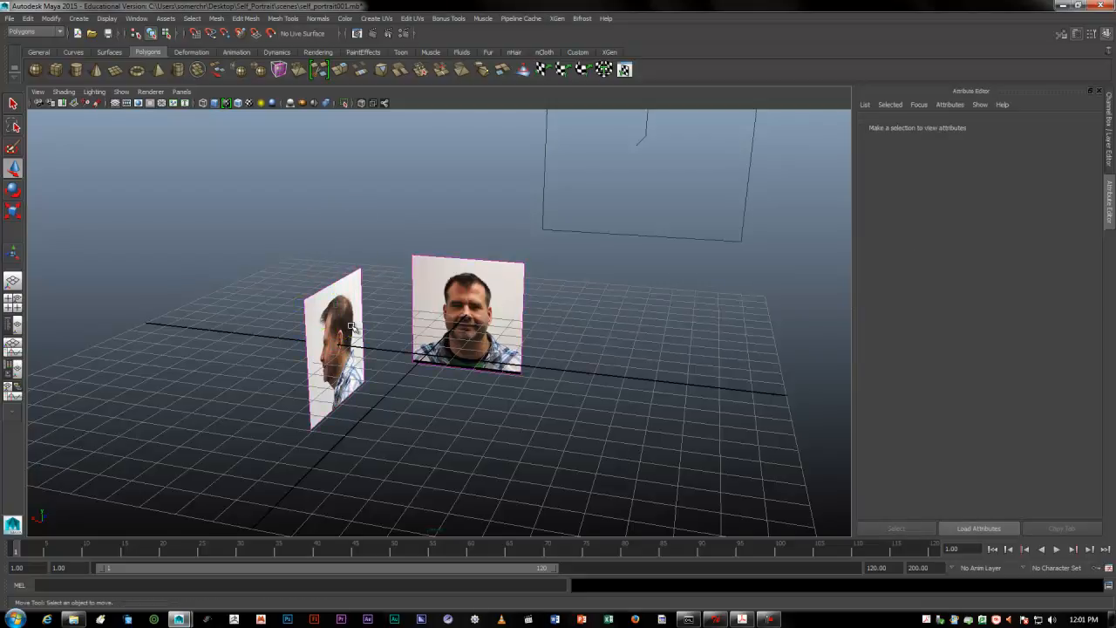
pyautogui.click(311, 348)
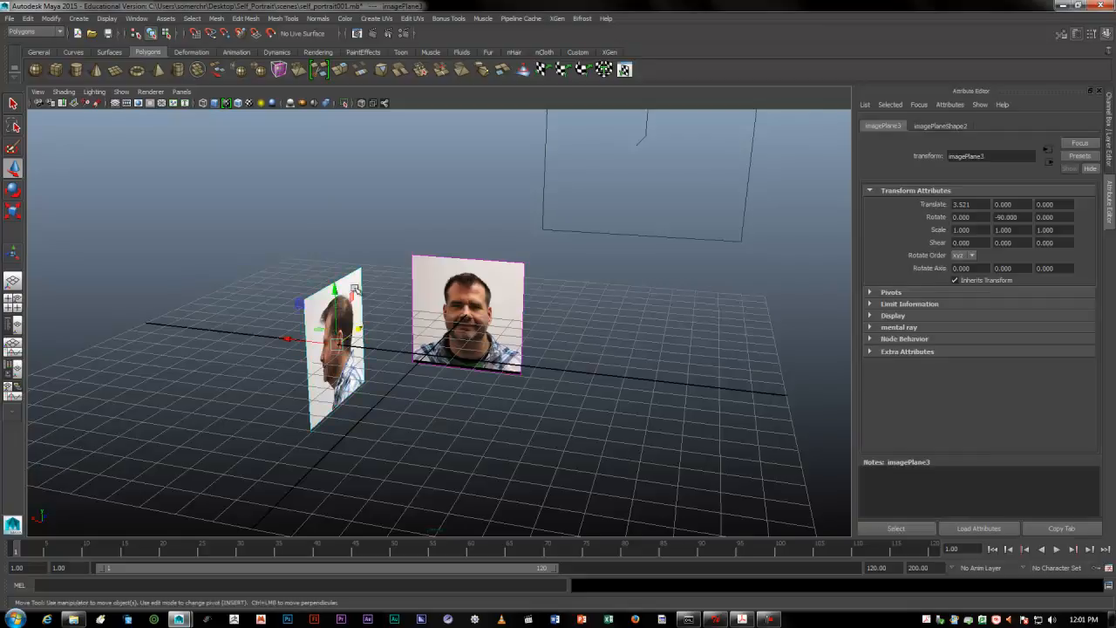
pyautogui.click(313, 209)
pyautogui.moveTo(324, 200); pyautogui.dragTo(425, 295)
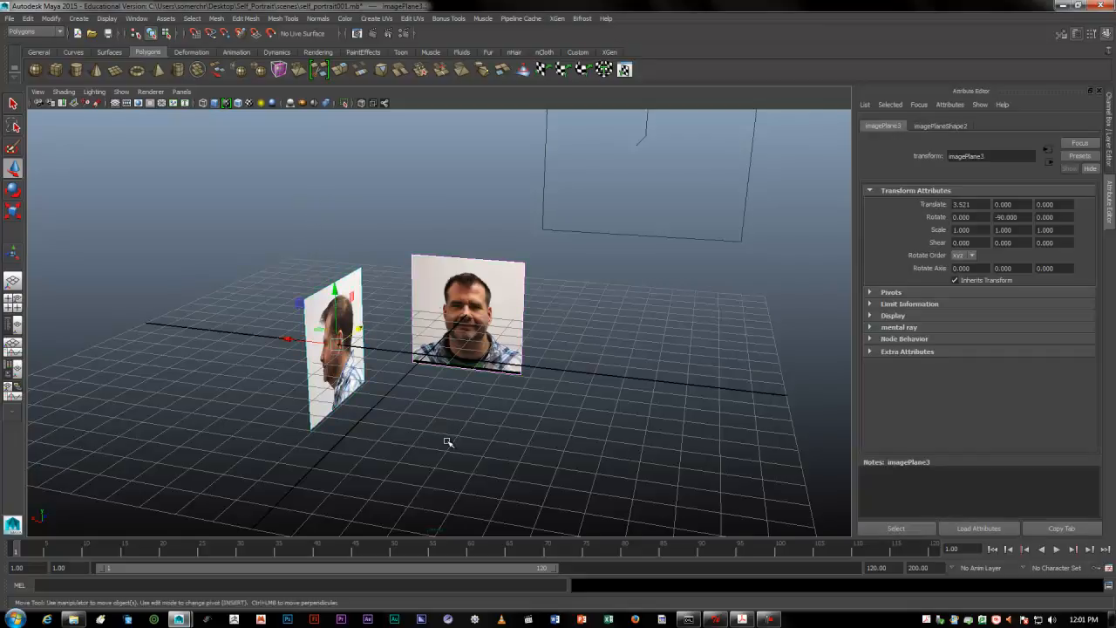
pyautogui.click(13, 210)
pyautogui.moveTo(336, 347); pyautogui.dragTo(528, 364)
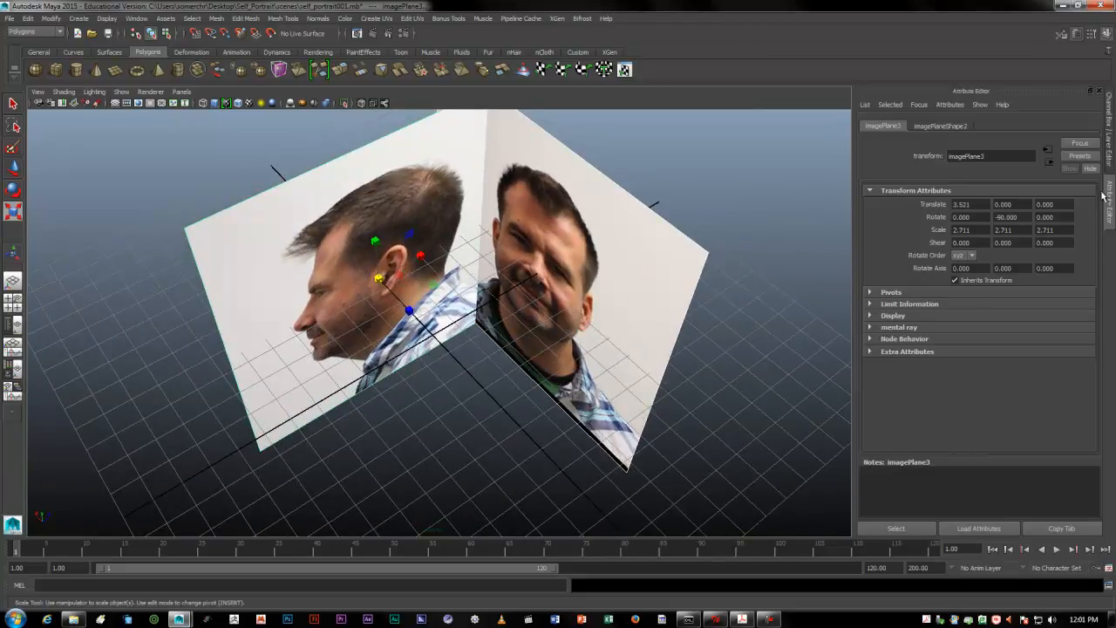
# Try uniform X, Y and Z scale values of 5 and 3 on both image planes in the Channel Box
pyautogui.click(1111, 140)
pyautogui.click(1065, 194)
pyautogui.moveTo(1069, 201); pyautogui.dragTo(1078, 211)
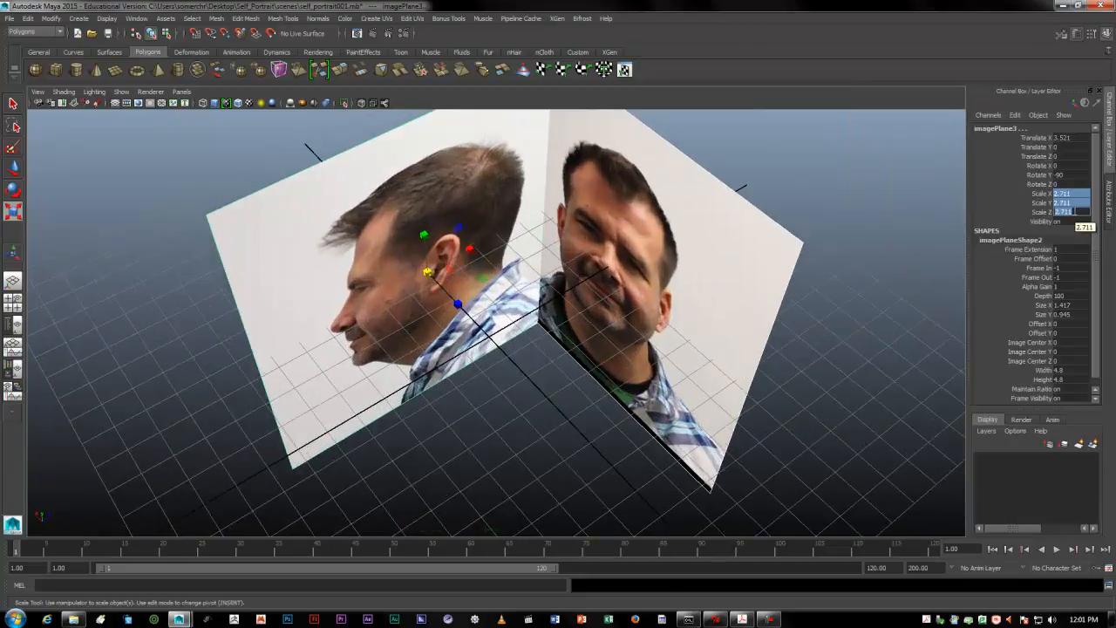
pyautogui.write('5')
pyautogui.press('Return')
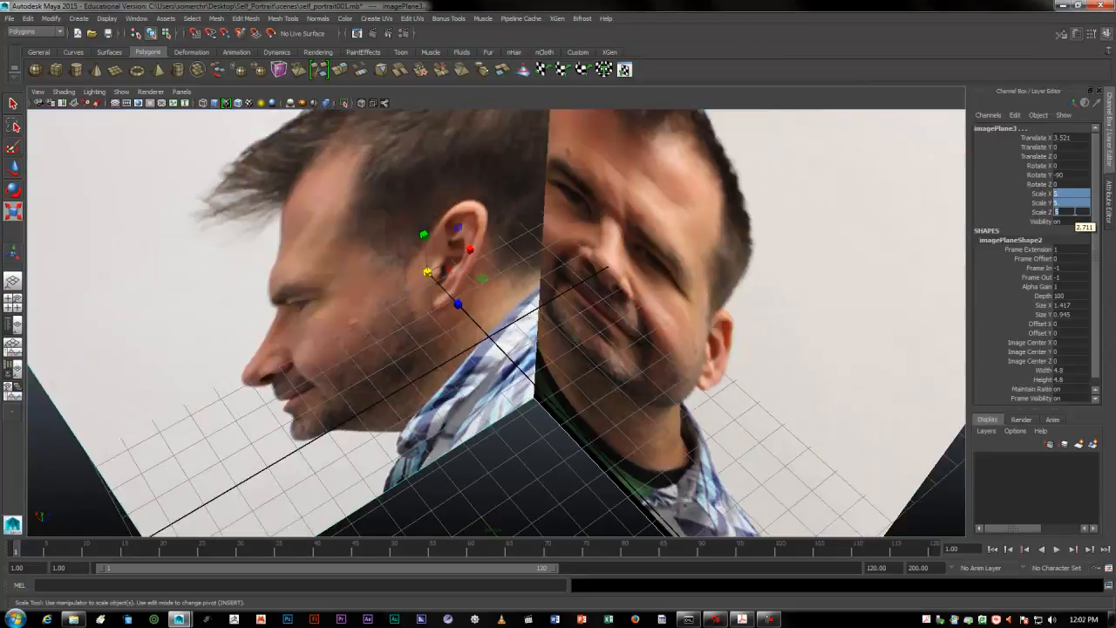
pyautogui.moveTo(366, 144); pyautogui.dragTo(305, 143, button='middle')
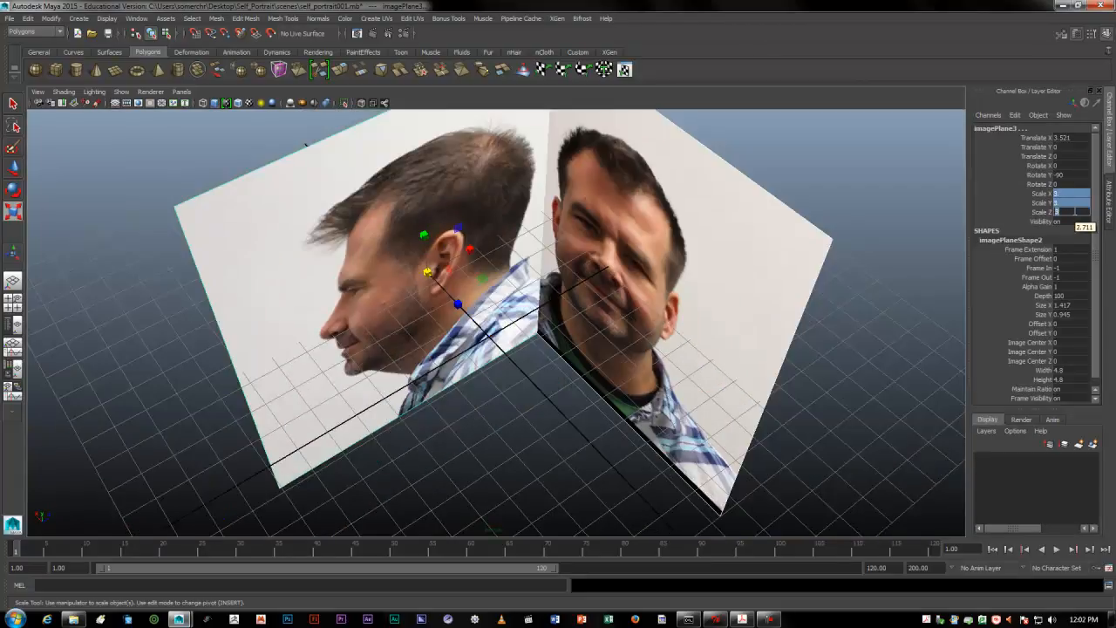
pyautogui.keyDown('alt'); pyautogui.moveTo(663, 360); pyautogui.dragTo(689, 357); pyautogui.keyUp('alt')
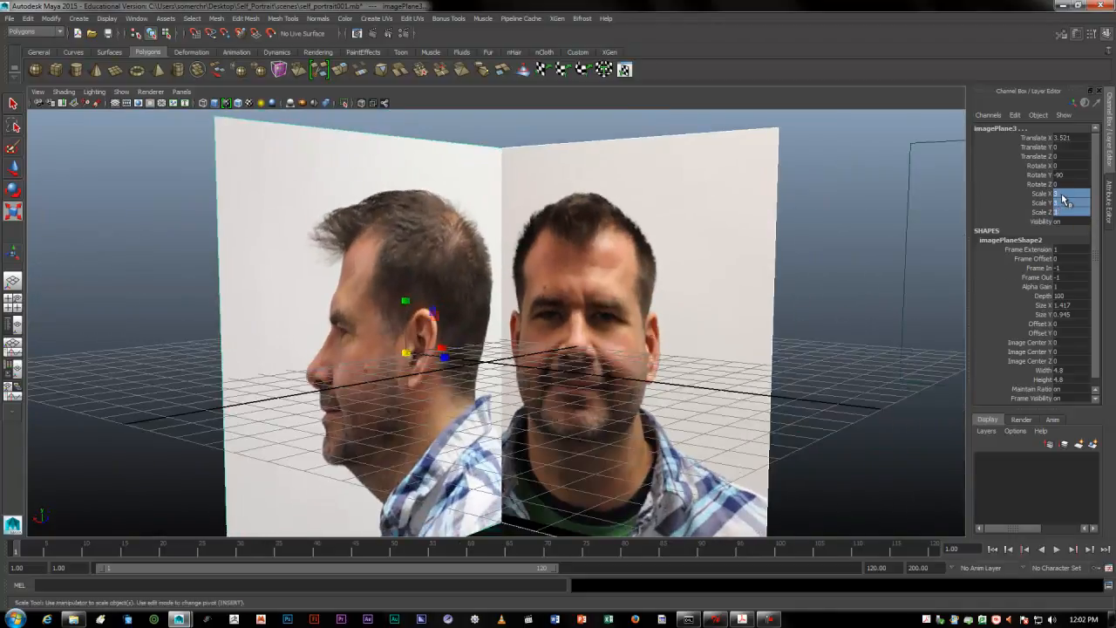
pyautogui.keyDown('alt'); pyautogui.moveTo(762, 319); pyautogui.dragTo(696, 372); pyautogui.keyUp('alt')
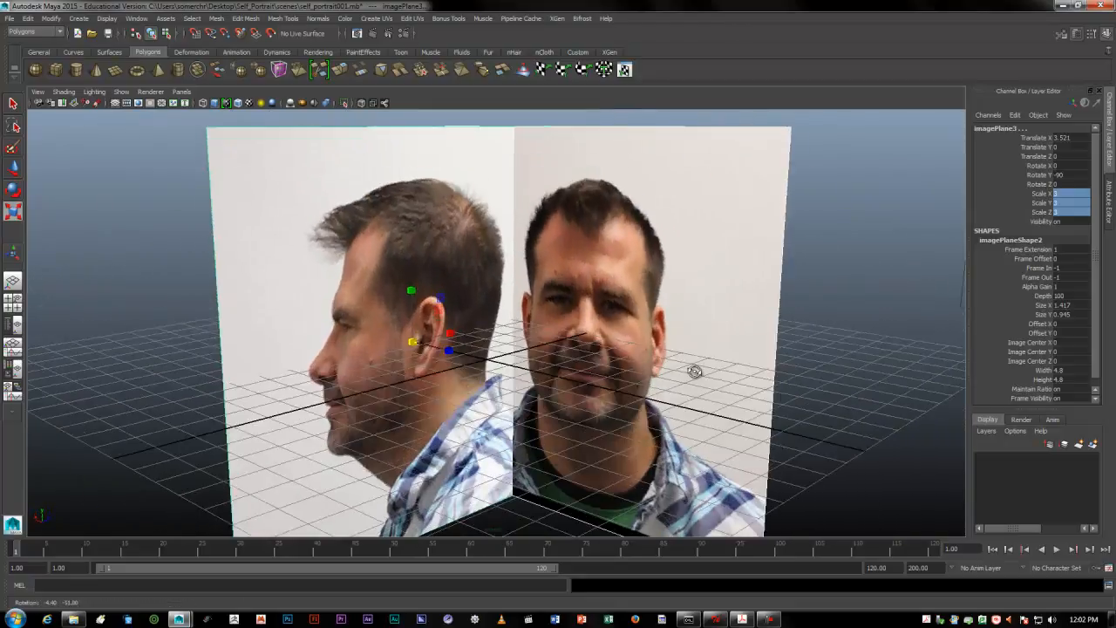
# Set the X, Y and Z scale of both image planes to 2.5
pyautogui.click(1080, 213)
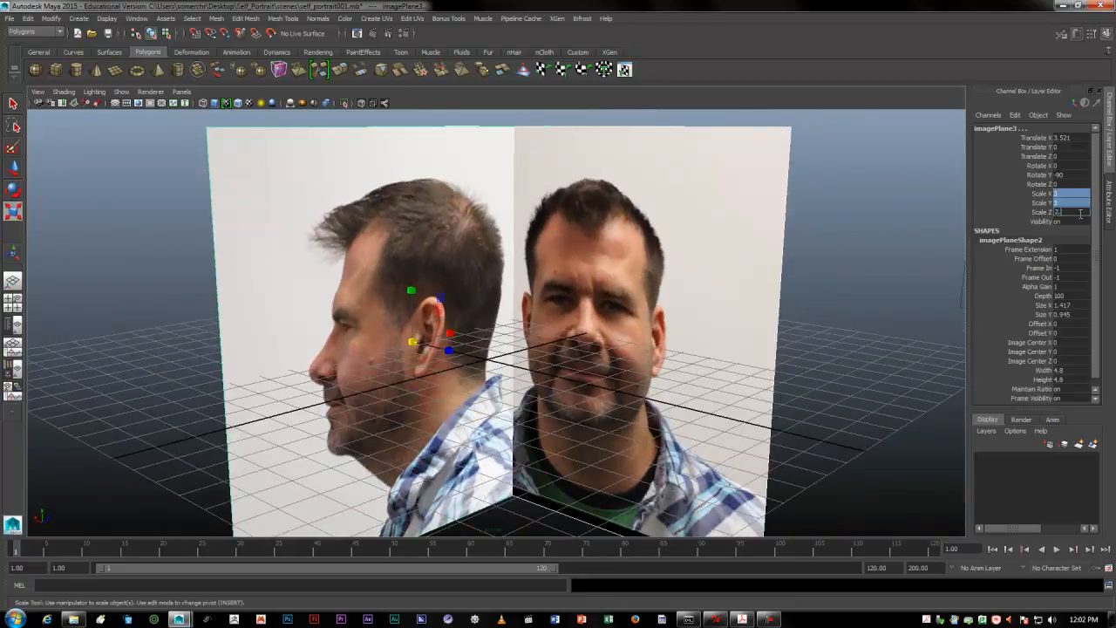
pyautogui.press('Return')
# Move the front image plane backward along Z to about 9.25 units from the origin and the side plane outward along X to about 8.51
pyautogui.keyDown('alt'); pyautogui.moveTo(572, 307); pyautogui.dragTo(572, 363); pyautogui.keyUp('alt')
pyautogui.click(614, 223)
pyautogui.moveTo(614, 220); pyautogui.dragTo(575, 284)
pyautogui.click(13, 168)
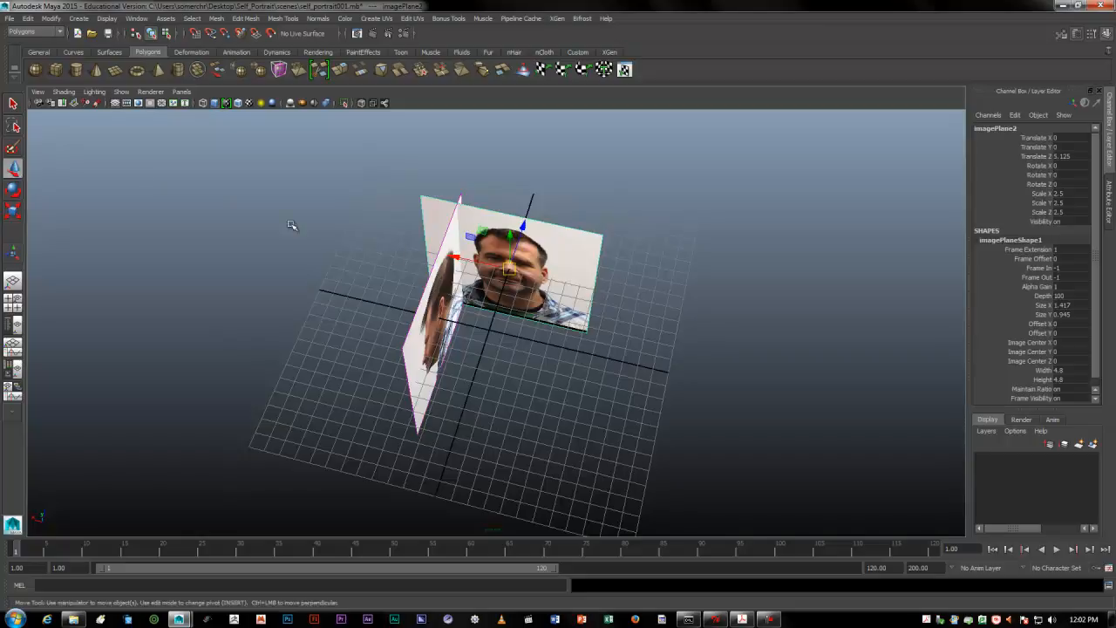
pyautogui.moveTo(535, 215); pyautogui.dragTo(541, 170)
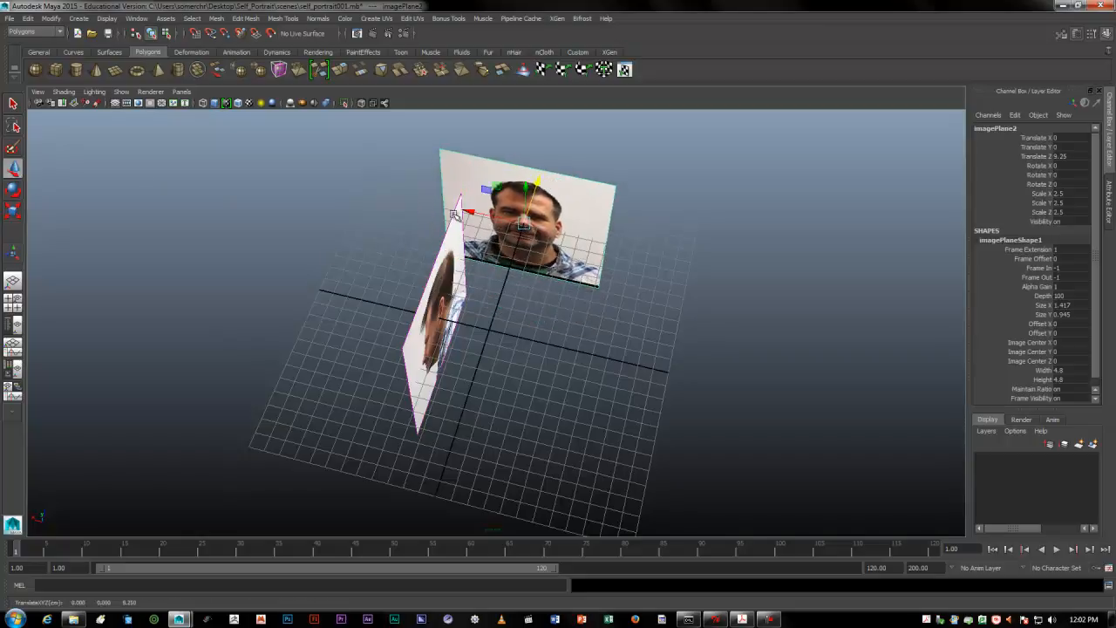
pyautogui.click(459, 336)
pyautogui.moveTo(383, 305); pyautogui.dragTo(321, 293)
# Select both image planes and raise them along Y to about 5.72 so their lower edges sit near the grid
pyautogui.keyDown('alt'); pyautogui.moveTo(543, 383); pyautogui.dragTo(506, 369); pyautogui.keyUp('alt')
pyautogui.click(485, 197)
pyautogui.moveTo(443, 171); pyautogui.dragTo(568, 396)
pyautogui.moveTo(427, 261); pyautogui.dragTo(428, 185)
# Check the raised image planes in the orthographic side view and return to the perspective view
pyautogui.press('space')
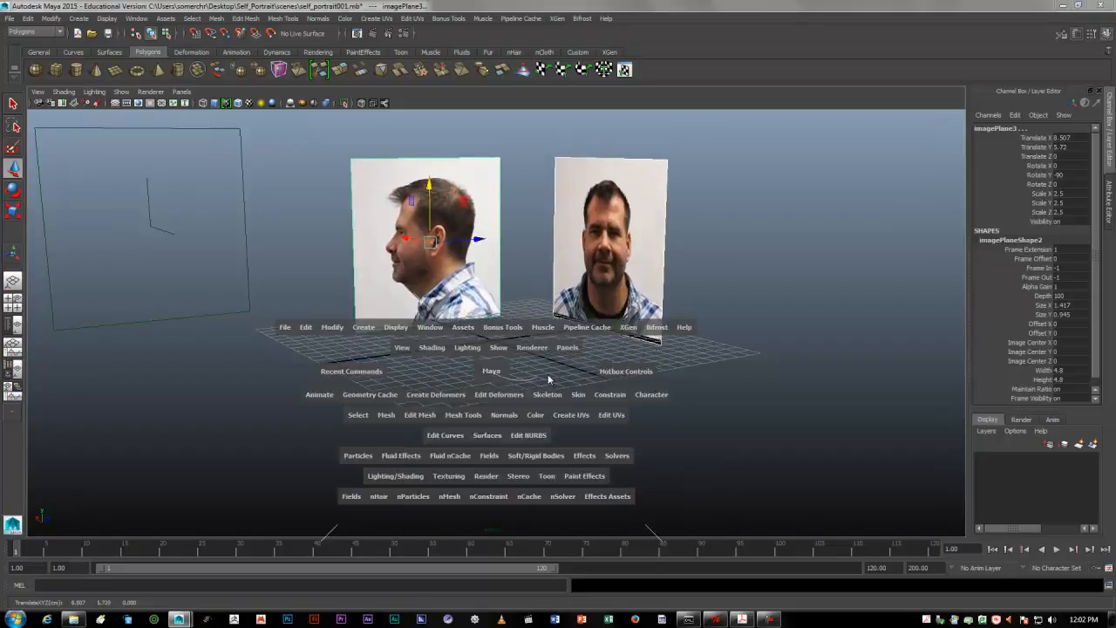
pyautogui.moveTo(501, 373); pyautogui.dragTo(421, 324)
pyautogui.press('space')
pyautogui.press('space')
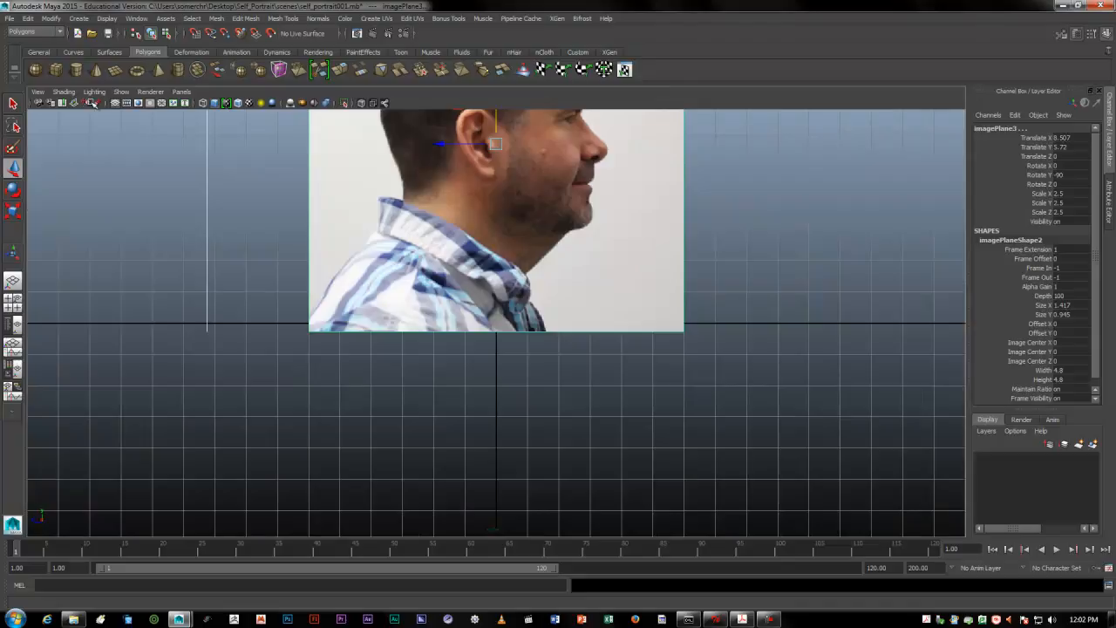
pyautogui.click(181, 91)
pyautogui.moveTo(231, 102)
pyautogui.click(276, 105)
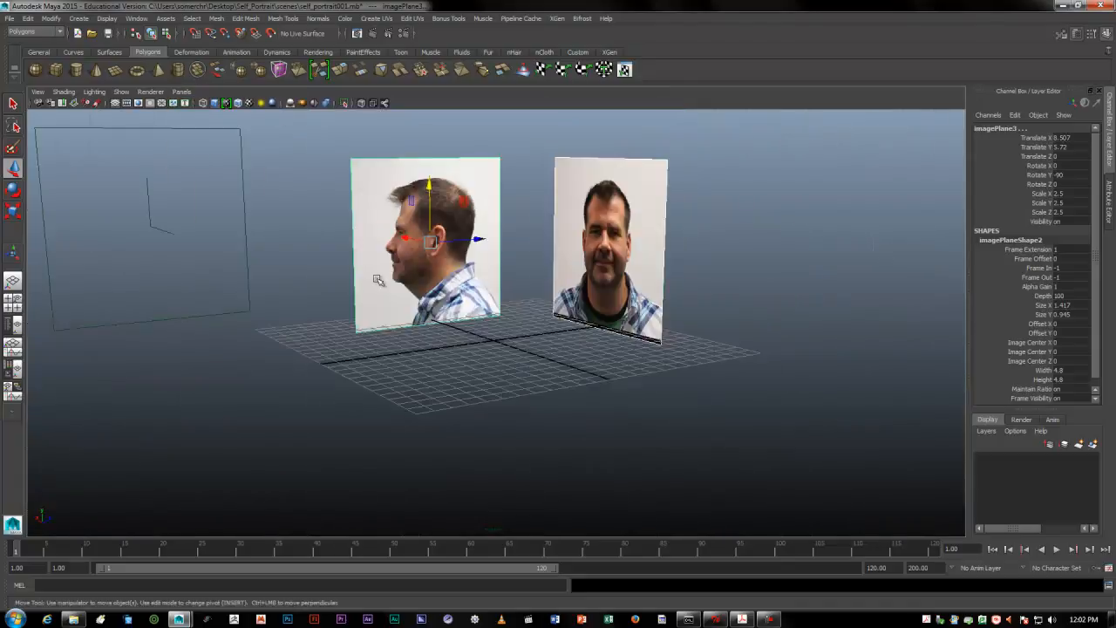
pyautogui.keyDown('alt'); pyautogui.moveTo(500, 319); pyautogui.dragTo(293, 229); pyautogui.keyUp('alt')
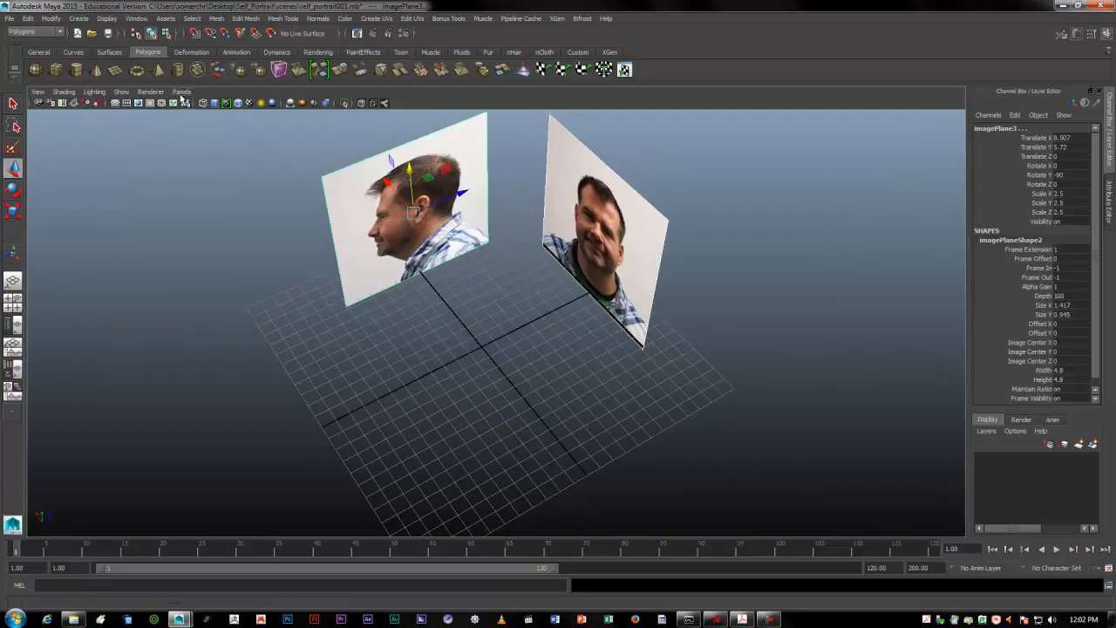
# Look through the persp camera, compare the image planes in the four-view layout, and return to the full perspective view with nothing selected
pyautogui.click(183, 92)
pyautogui.moveTo(195, 104)
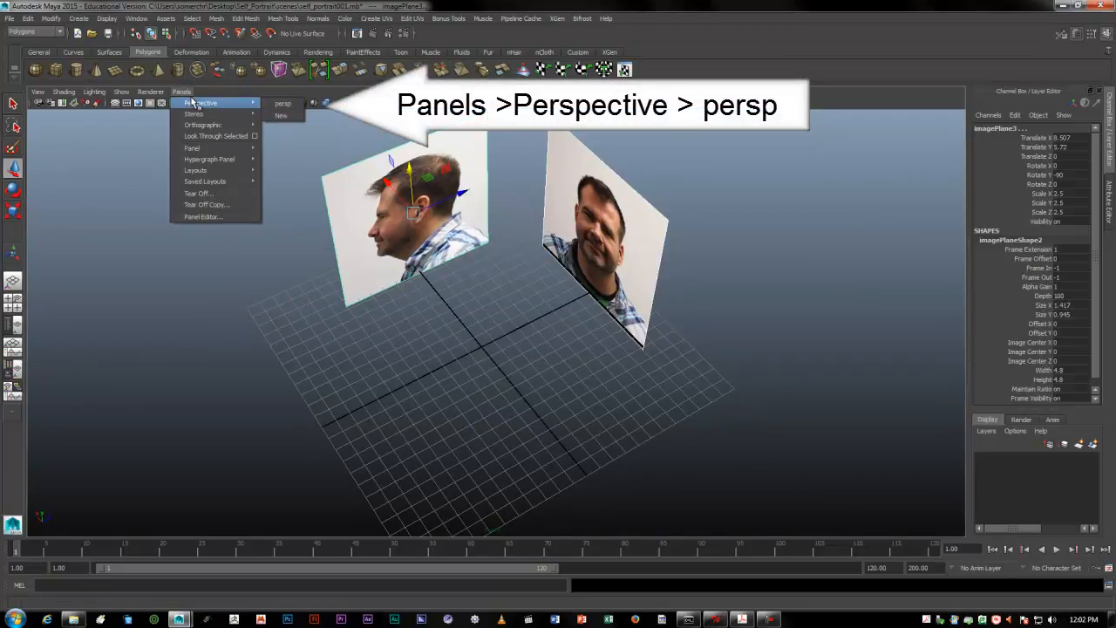
pyautogui.click(283, 103)
pyautogui.keyDown('alt'); pyautogui.moveTo(496, 426); pyautogui.dragTo(541, 391); pyautogui.keyUp('alt')
pyautogui.press('space')
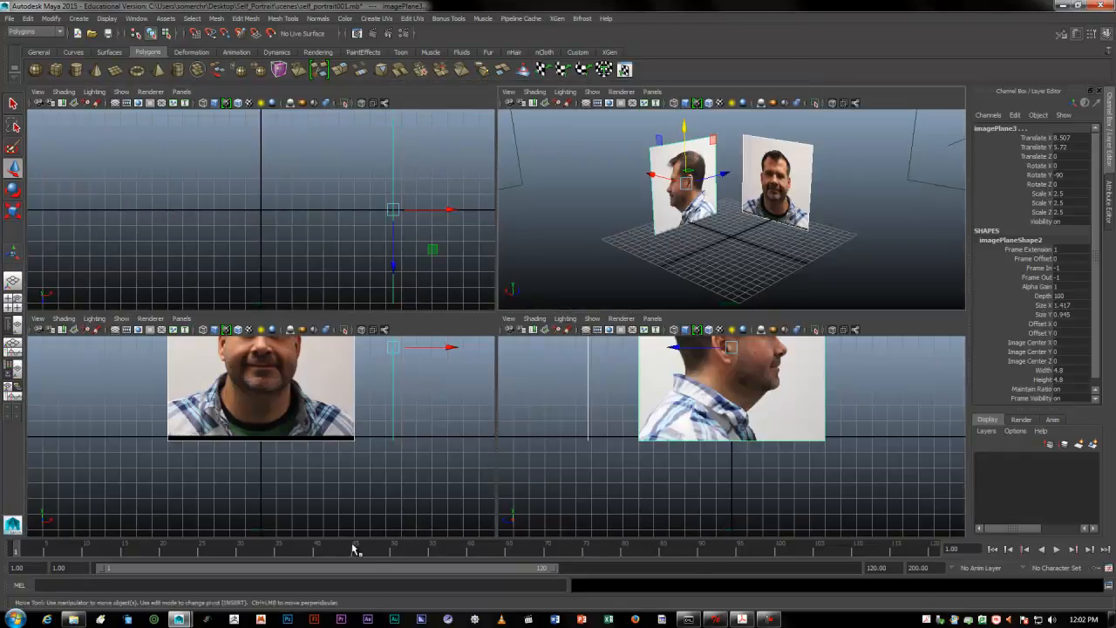
pyautogui.press('space')
pyautogui.keyDown('alt'); pyautogui.moveTo(520, 353); pyautogui.dragTo(546, 402); pyautogui.keyUp('alt')
pyautogui.click(265, 249)
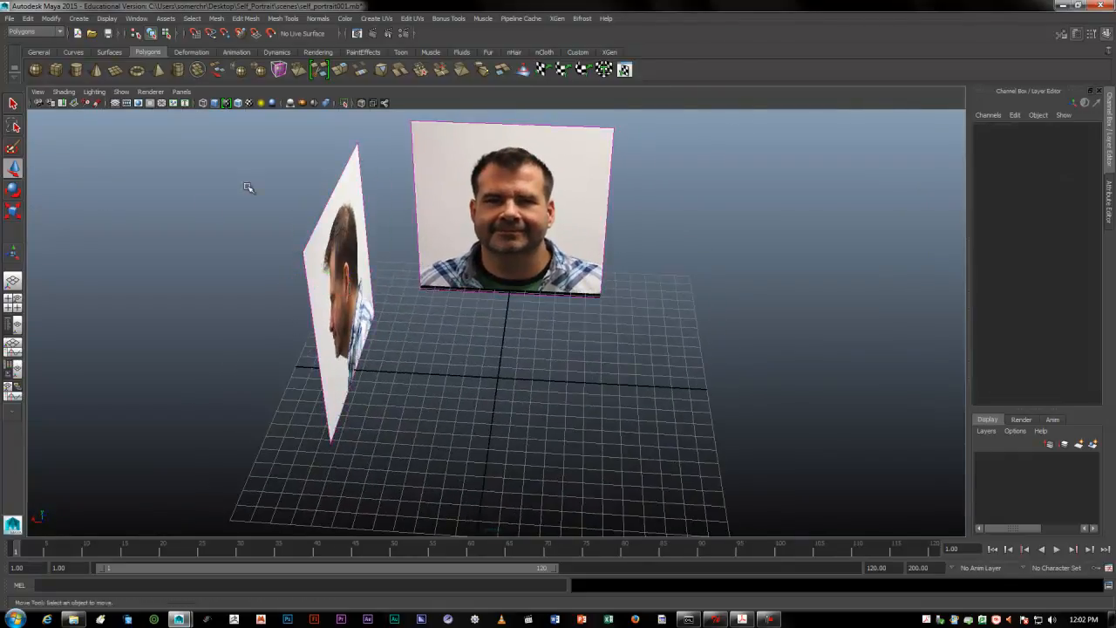
# Move the side image plane outward along X and the front one backward along Z to the grid's edges
pyautogui.click(315, 314)
pyautogui.moveTo(290, 285); pyautogui.dragTo(221, 309)
pyautogui.keyDown('alt'); pyautogui.moveTo(691, 386); pyautogui.dragTo(677, 183); pyautogui.keyUp('alt')
pyautogui.click(623, 266)
pyautogui.keyDown('alt'); pyautogui.moveTo(518, 370); pyautogui.dragTo(592, 460); pyautogui.keyUp('alt')
pyautogui.click(650, 421)
# Select the front and side orthographic cameras in the perspective view and hide them
pyautogui.scroll(-5, 560, 441)
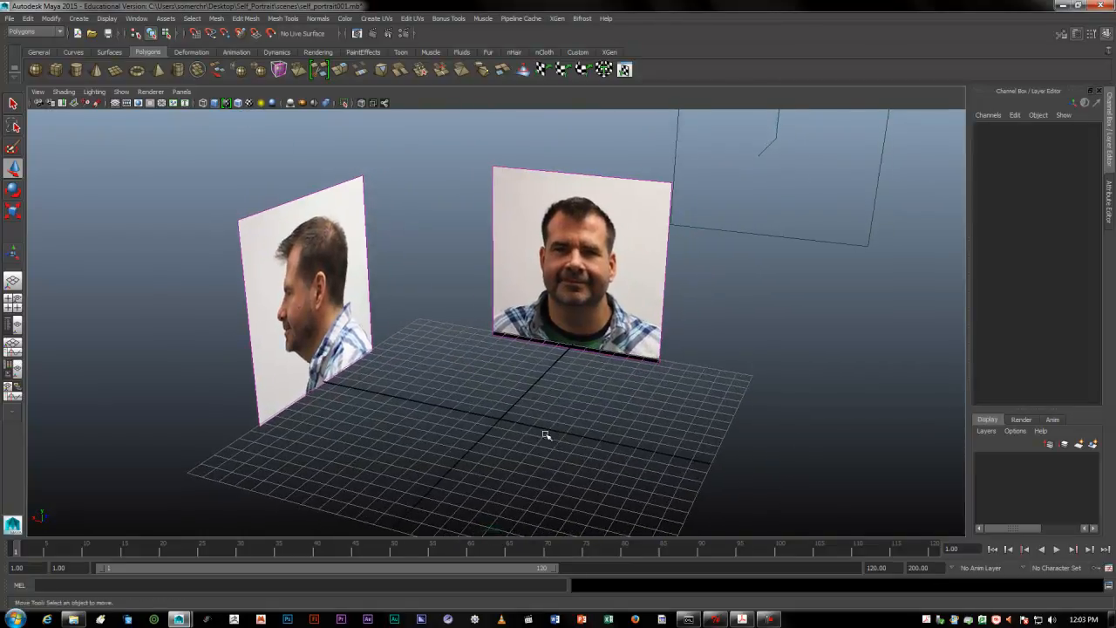
pyautogui.scroll(-3, 546, 434)
pyautogui.click(642, 181)
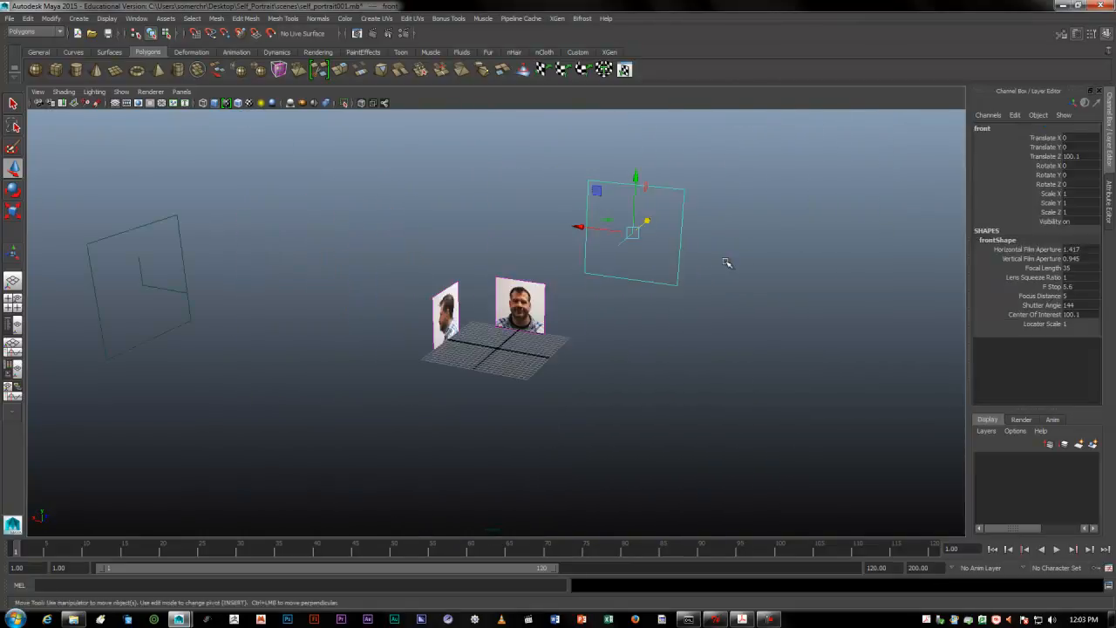
pyautogui.click(809, 338)
pyautogui.click(681, 195)
pyautogui.keyDown('shift'); pyautogui.click(178, 243); pyautogui.keyUp('shift')
pyautogui.click(515, 182)
pyautogui.moveTo(553, 158); pyautogui.dragTo(619, 218)
pyautogui.keyDown('shift'); pyautogui.moveTo(135, 170); pyautogui.dragTo(223, 236); pyautogui.keyUp('shift')
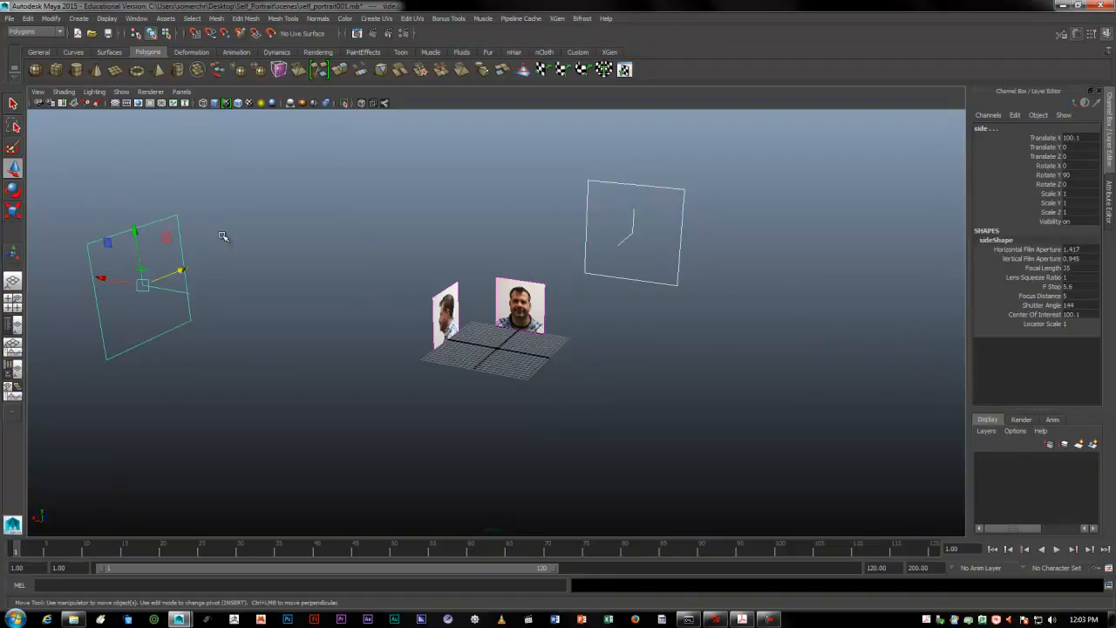
pyautogui.hotkey('ctrl', 'h')
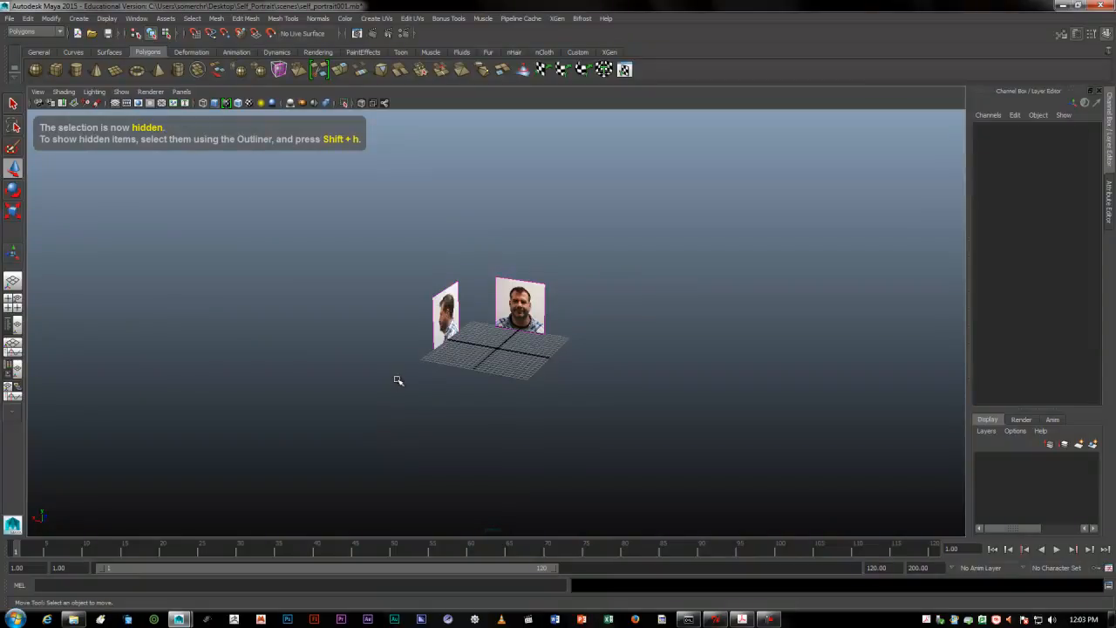
# Frame both reference planes and the grid in the perspective view and save an incremental version of the scene
pyautogui.scroll(5, 394, 383)
pyautogui.keyDown('alt'); pyautogui.moveTo(406, 381); pyautogui.dragTo(520, 415); pyautogui.keyUp('alt')
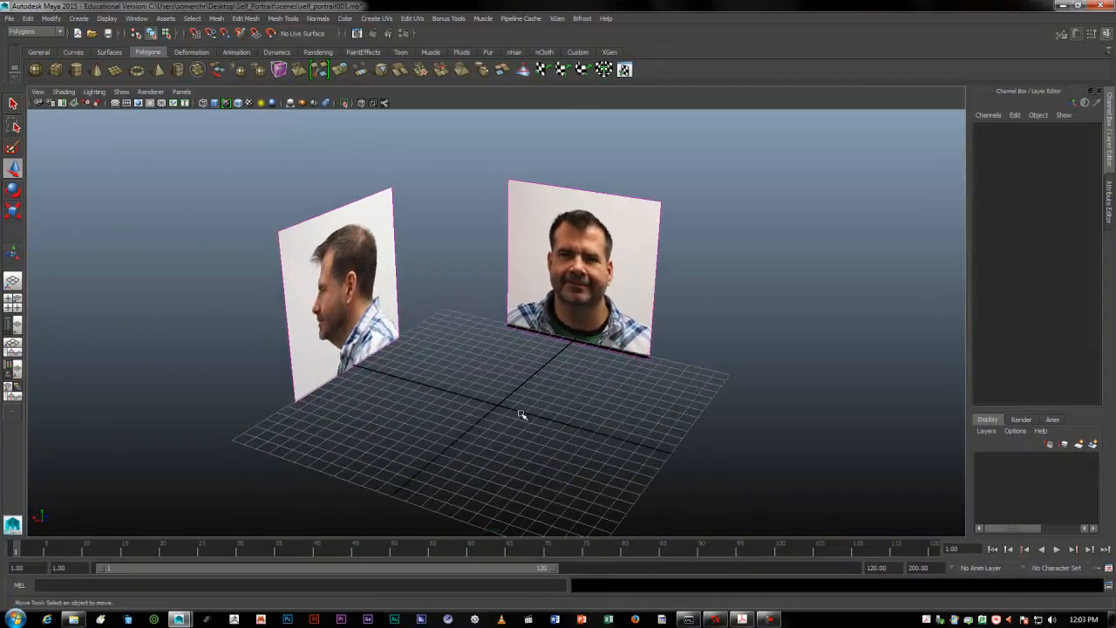
pyautogui.keyDown('alt'); pyautogui.moveTo(521, 415); pyautogui.dragTo(479, 386, button='middle'); pyautogui.keyUp('alt')
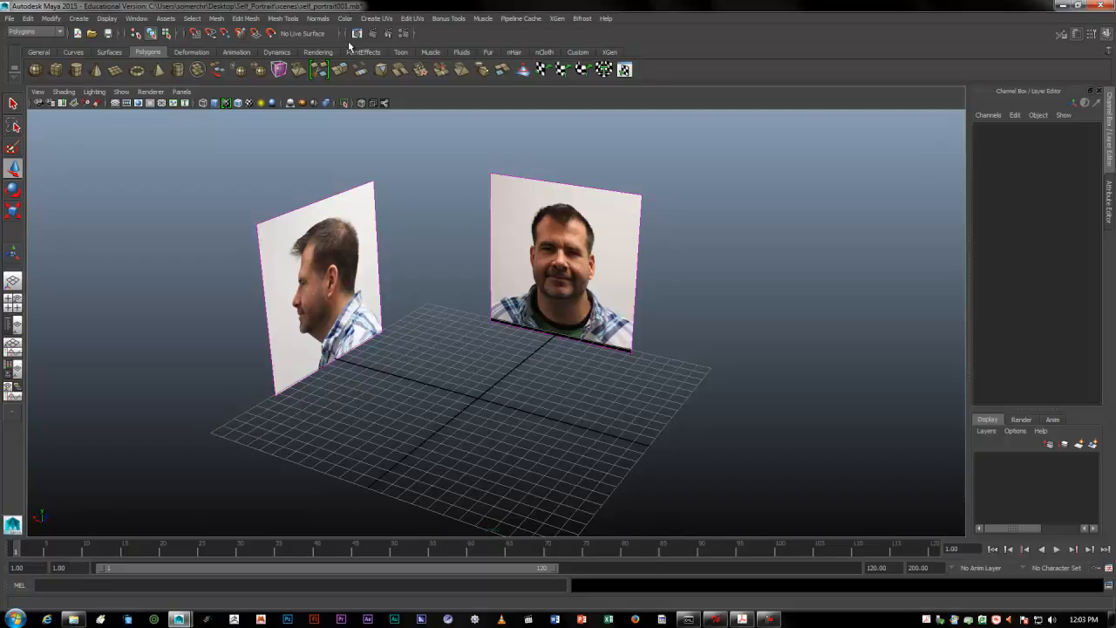
pyautogui.hotkey('ctrl', 'alt', 's')
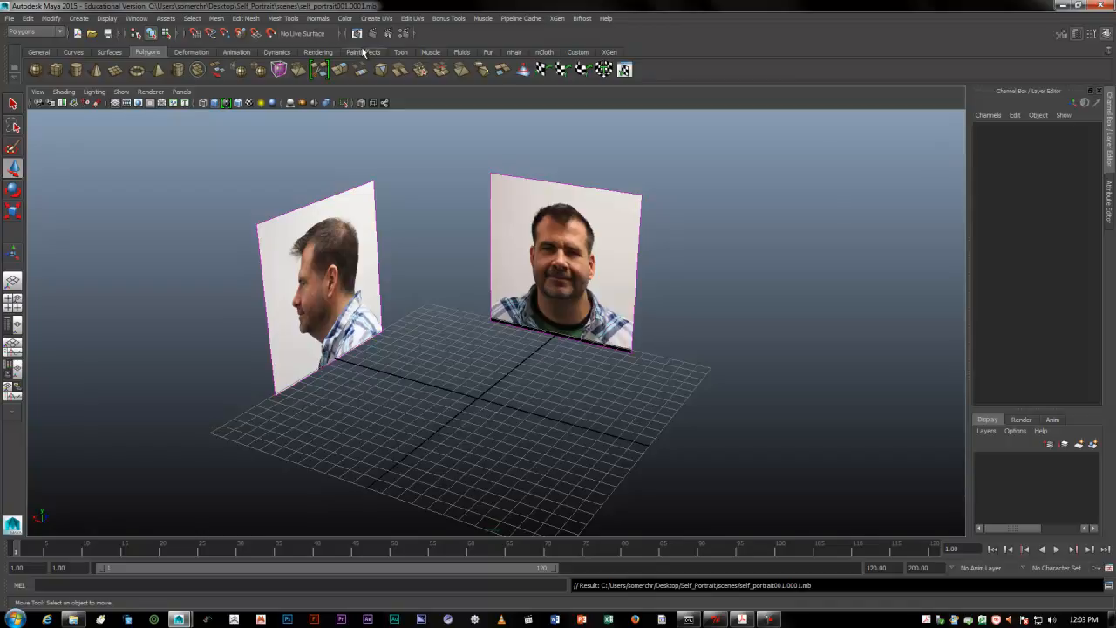